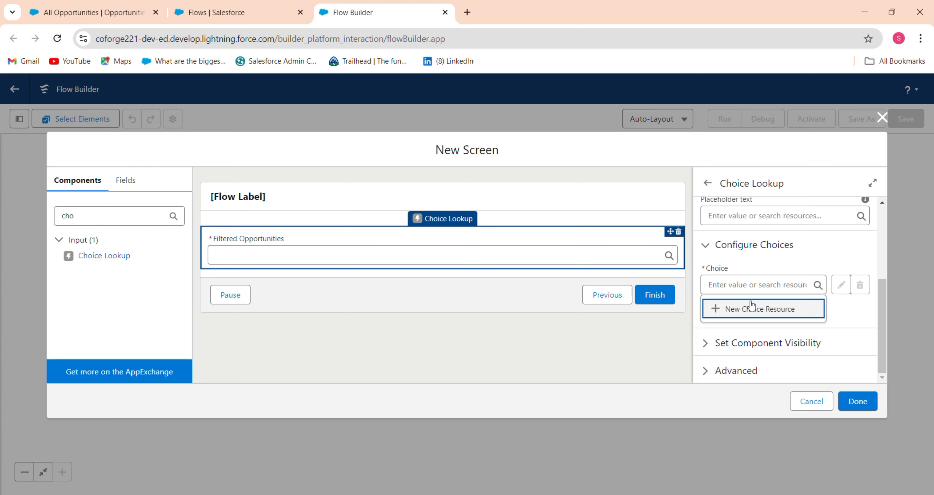
Step: Create a Record Choice Set resource named recordChoiceopenOpp for the lookup's choice, based on the Opportunity object
{"action": "left_click", "coordinate": [754, 308]}
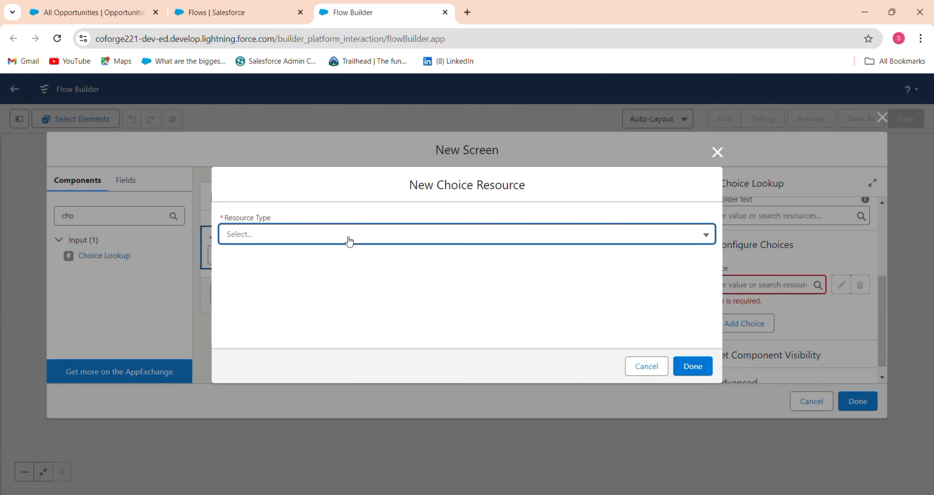
{"action": "left_click", "coordinate": [349, 241]}
{"action": "left_click", "coordinate": [282, 326]}
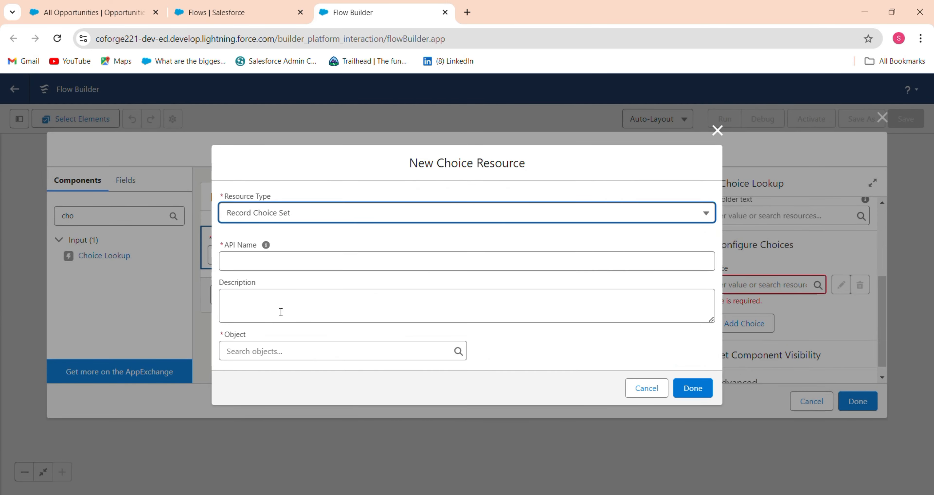
{"action": "left_click", "coordinate": [285, 262]}
{"action": "type", "text": "rec"}
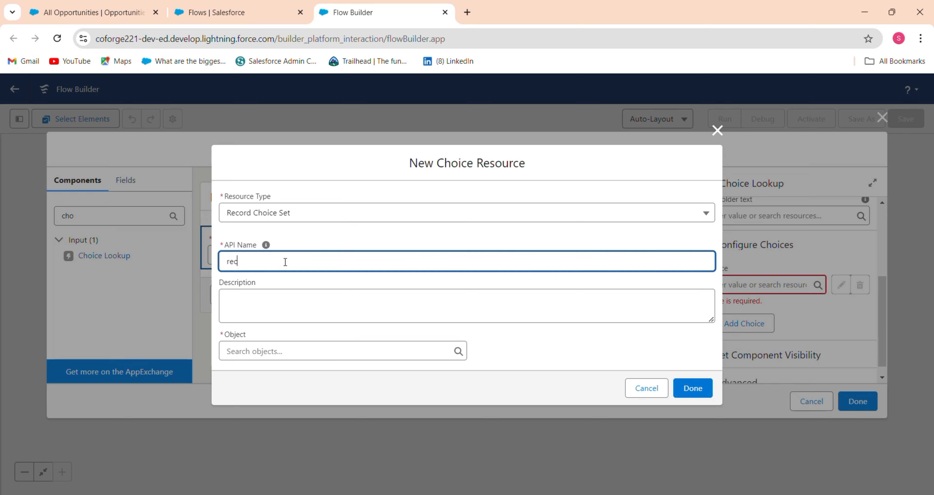
{"action": "type", "text": "ordChoiceopenOpp"}
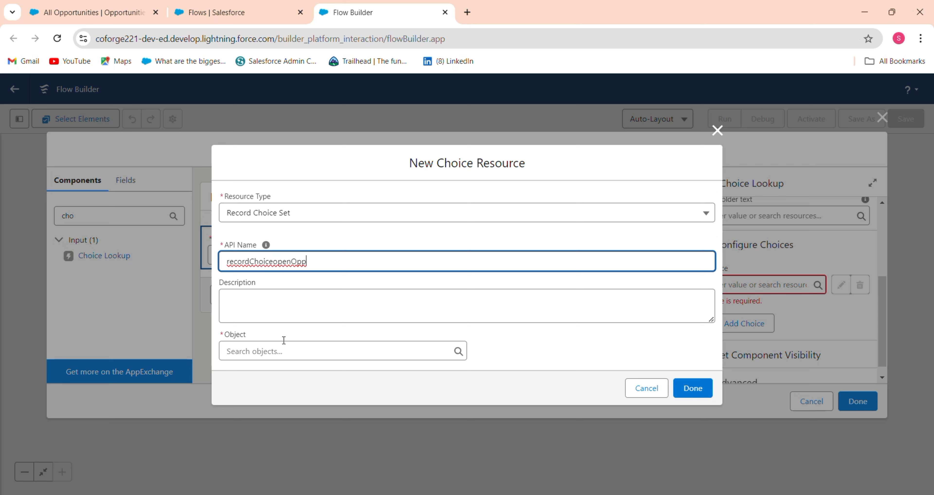
{"action": "left_click", "coordinate": [279, 351]}
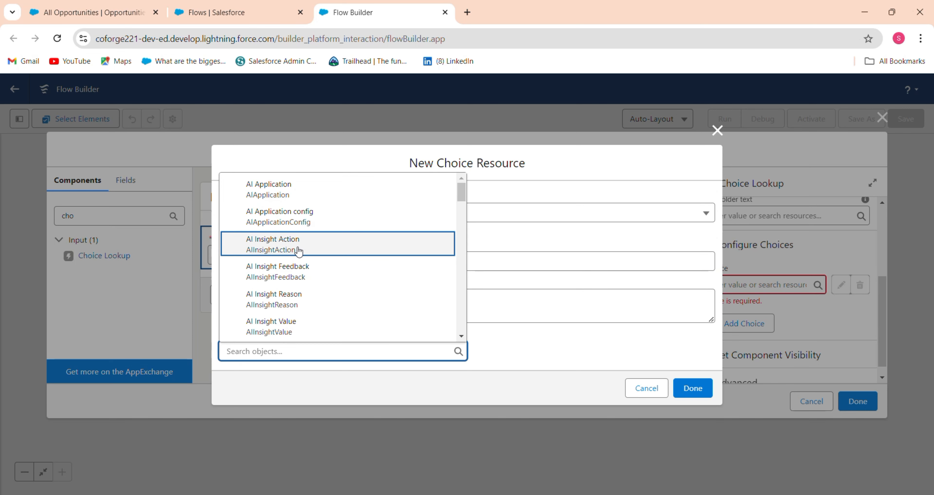
{"action": "type", "text": "opp"}
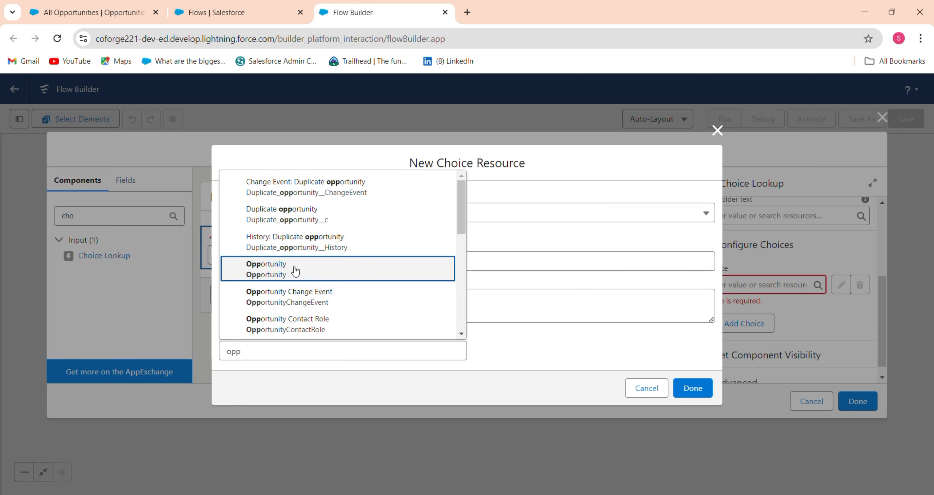
{"action": "left_click", "coordinate": [294, 270]}
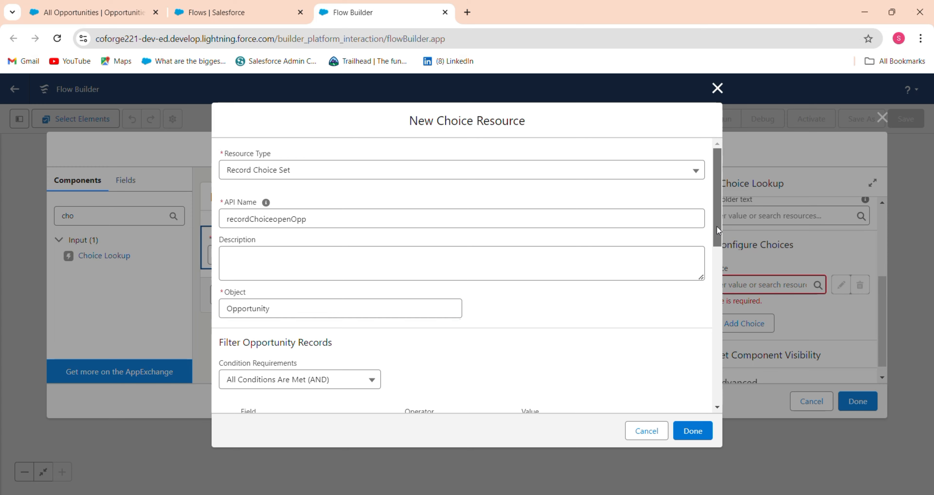
Step: Filter the choice set's Opportunity records with the condition IsClosed Equals $GlobalConstant.False
{"action": "left_click_drag", "start_coordinate": [717, 226], "coordinate": [701, 307]}
{"action": "left_click", "coordinate": [337, 188]}
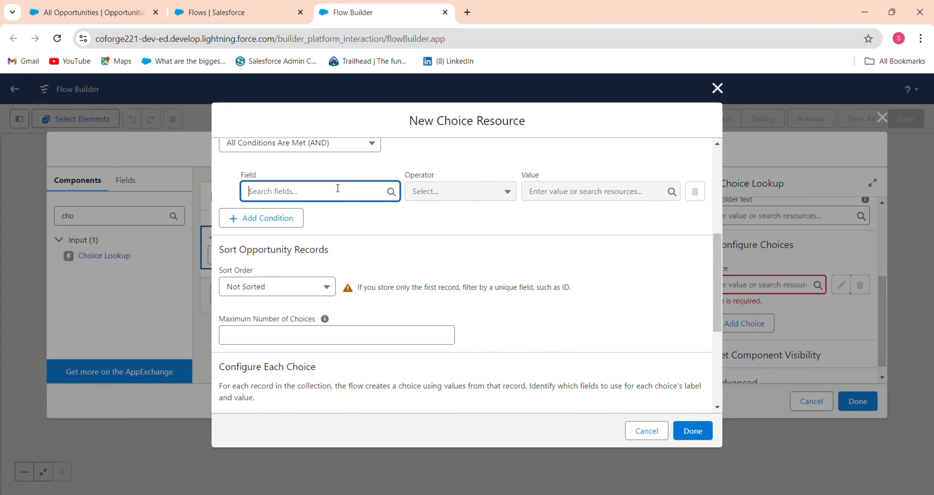
{"action": "type", "text": "is"}
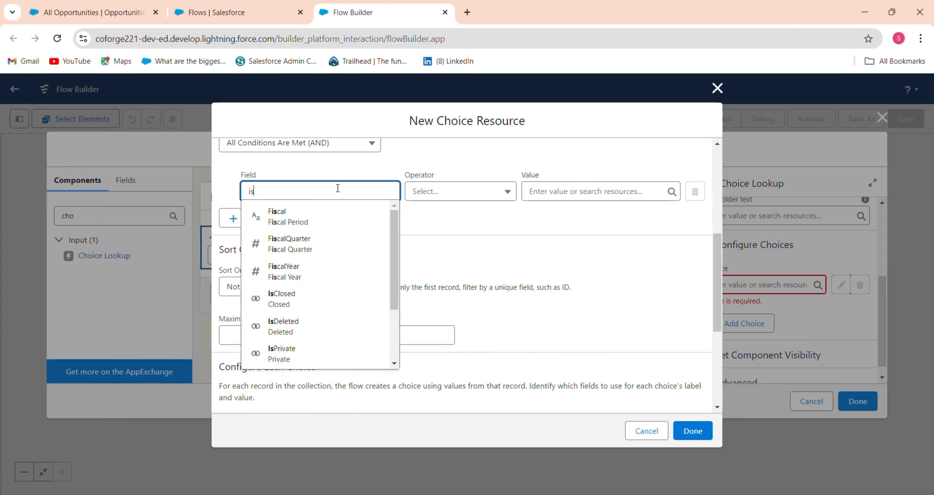
{"action": "left_click", "coordinate": [295, 304]}
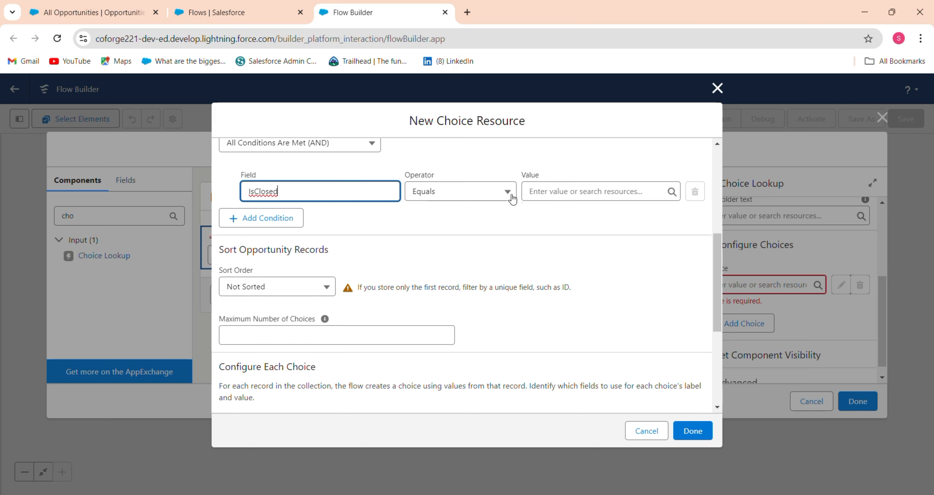
{"action": "left_click", "coordinate": [531, 191]}
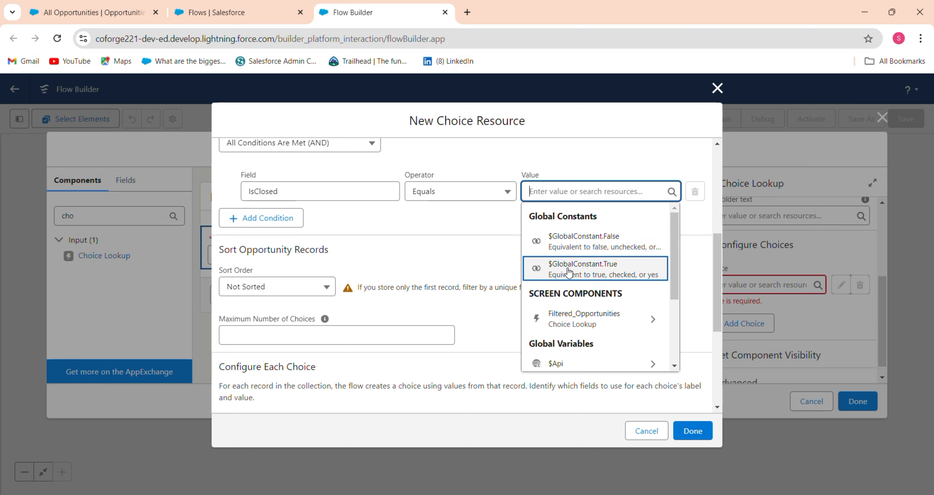
{"action": "left_click", "coordinate": [600, 242]}
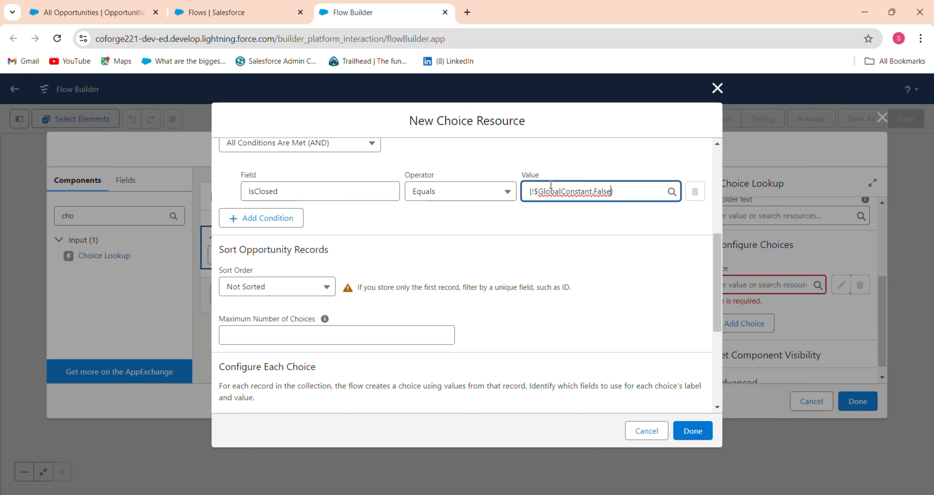
Step: Sort the Opportunity records in ascending order by Name
{"action": "left_click", "coordinate": [267, 287]}
{"action": "left_click", "coordinate": [267, 308]}
{"action": "left_click", "coordinate": [385, 288]}
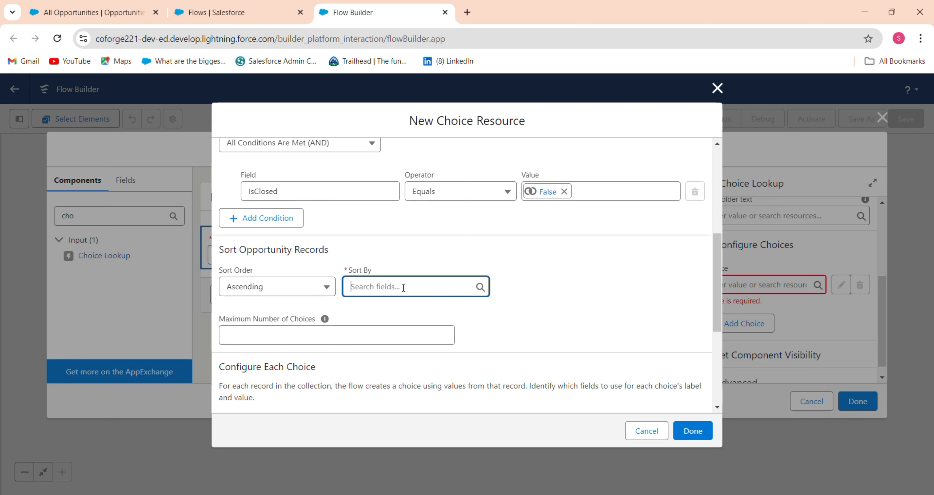
{"action": "type", "text": "nam"}
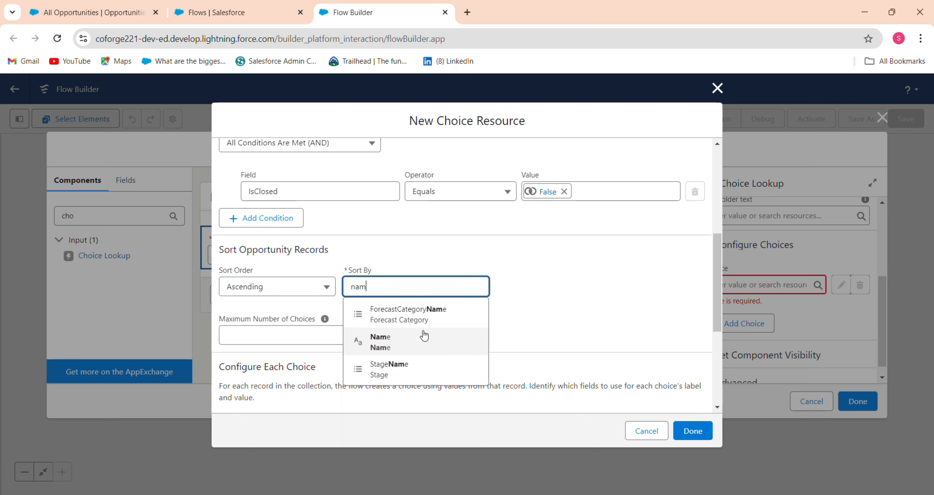
{"action": "left_click", "coordinate": [422, 337]}
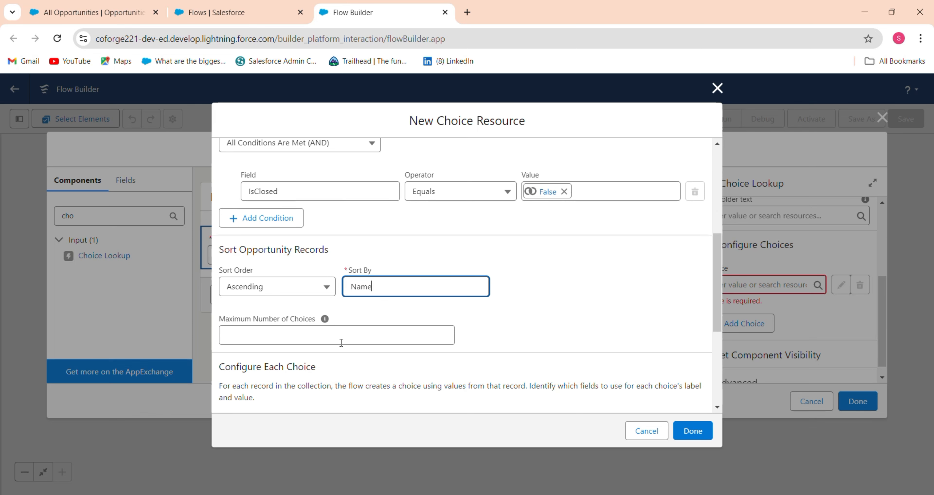
Step: Set the choice label to Name and the choice value to Id, and complete the resource and its screen
{"action": "left_click_drag", "start_coordinate": [714, 325], "coordinate": [697, 387]}
{"action": "left_click", "coordinate": [237, 232]}
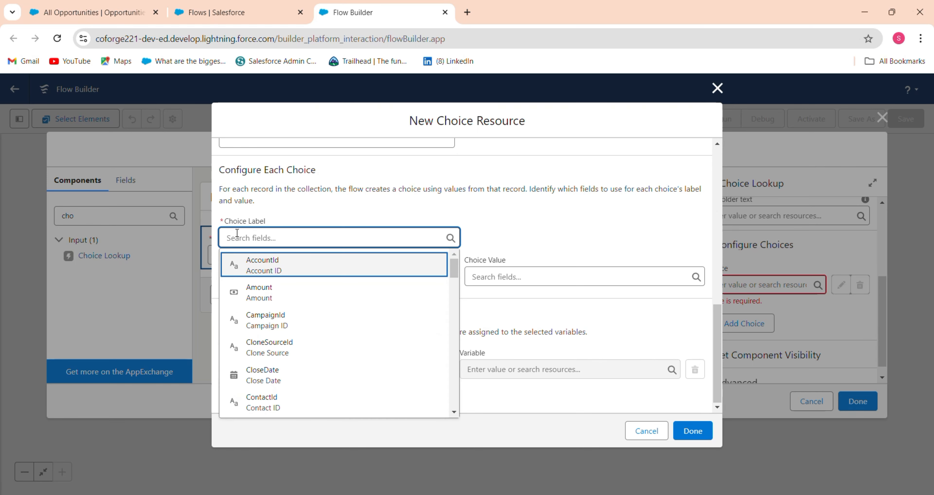
{"action": "type", "text": "Nam"}
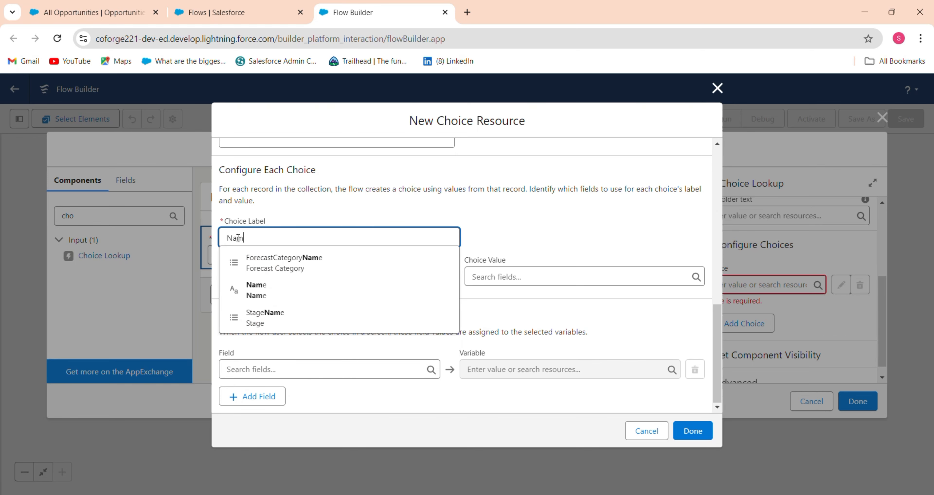
{"action": "left_click", "coordinate": [292, 295]}
{"action": "left_click", "coordinate": [546, 279]}
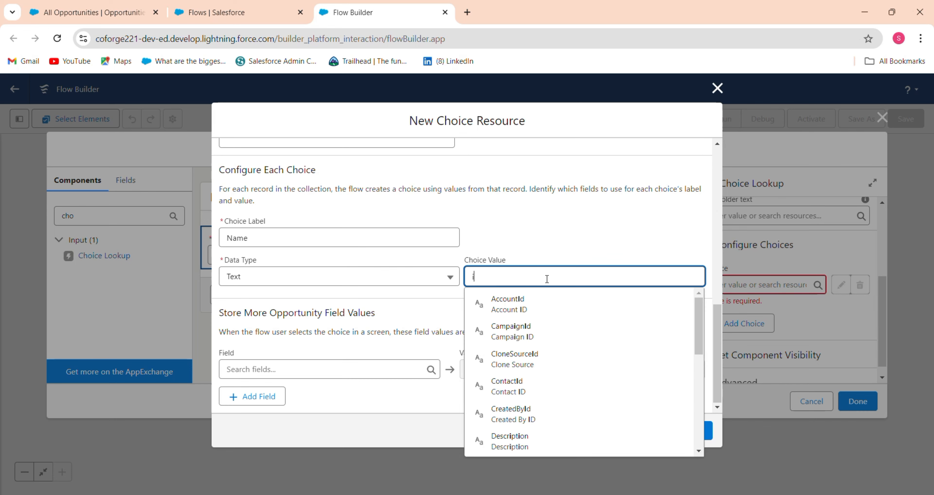
{"action": "type", "text": "id"}
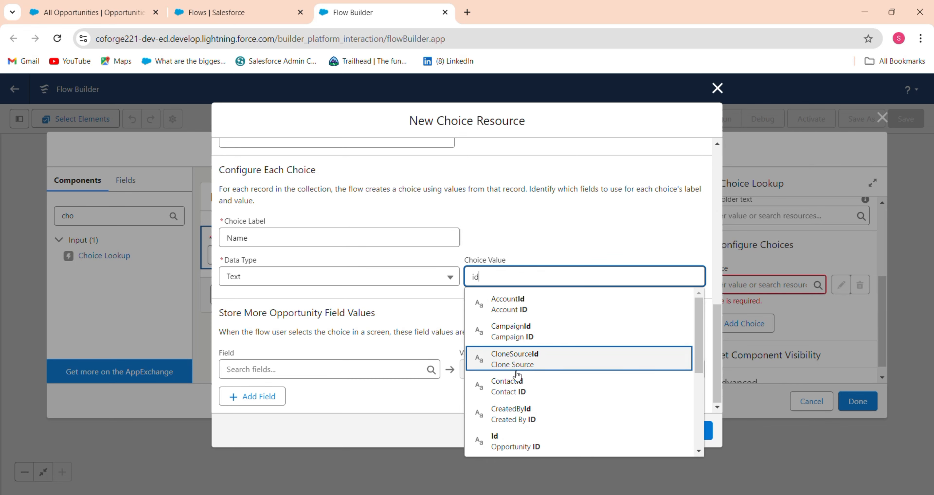
{"action": "left_click", "coordinate": [517, 444]}
{"action": "left_click", "coordinate": [691, 432]}
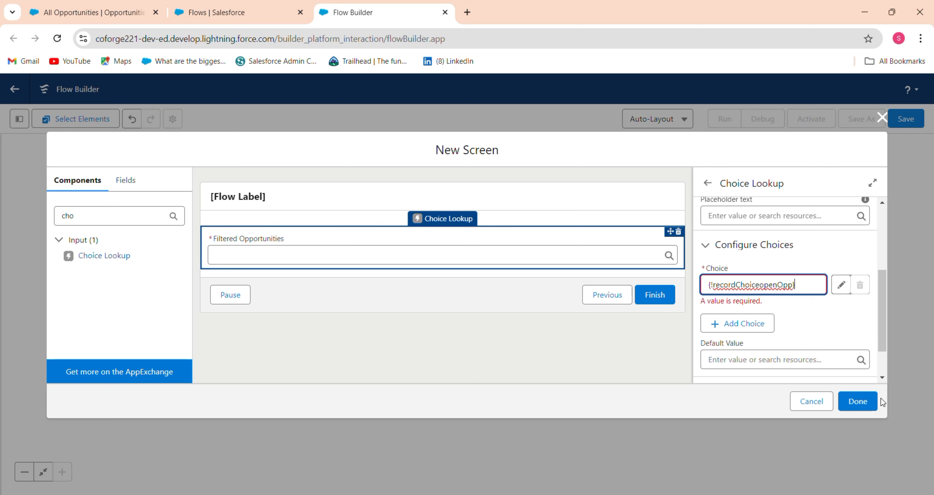
{"action": "left_click_drag", "start_coordinate": [883, 338], "coordinate": [881, 381]}
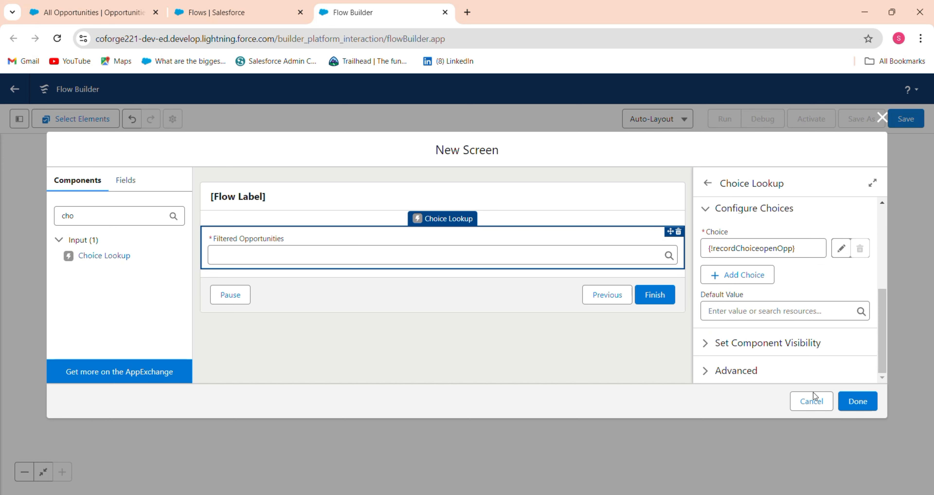
{"action": "left_click", "coordinate": [847, 406]}
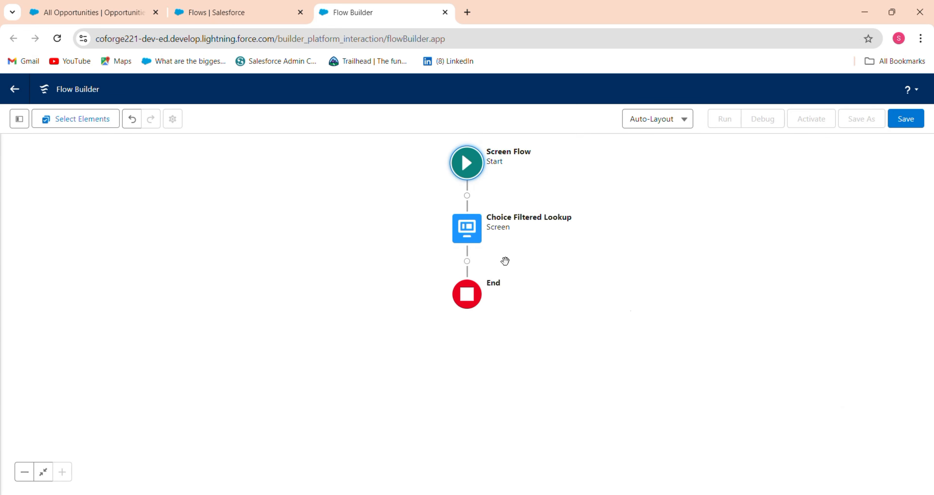
Step: Change the label of the Choice Lookup component on the Choice Filtered Lookup screen to "Opportunity Filtered Opportunities"
{"action": "left_click", "coordinate": [466, 236]}
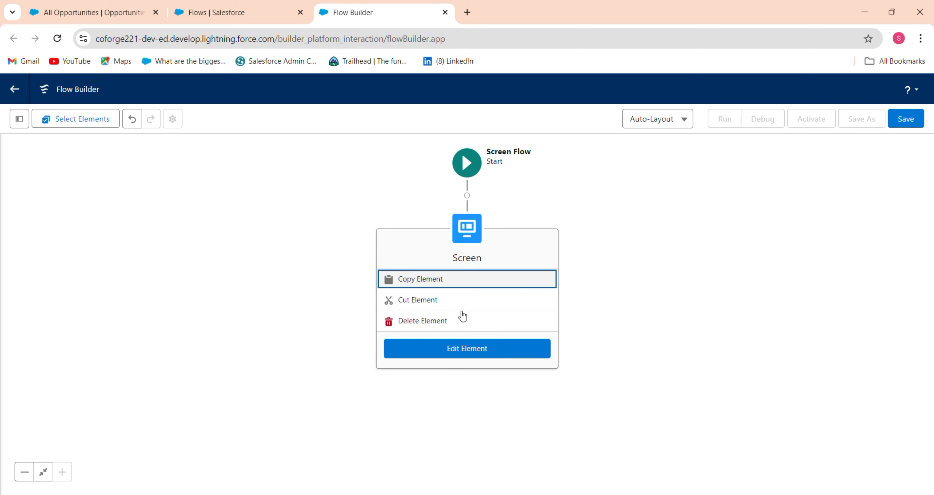
{"action": "left_click", "coordinate": [468, 351]}
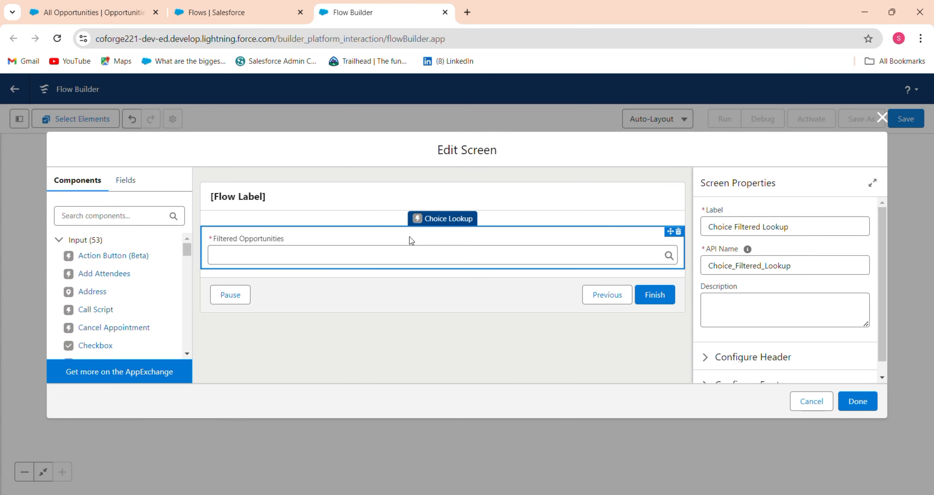
{"action": "left_click", "coordinate": [410, 238]}
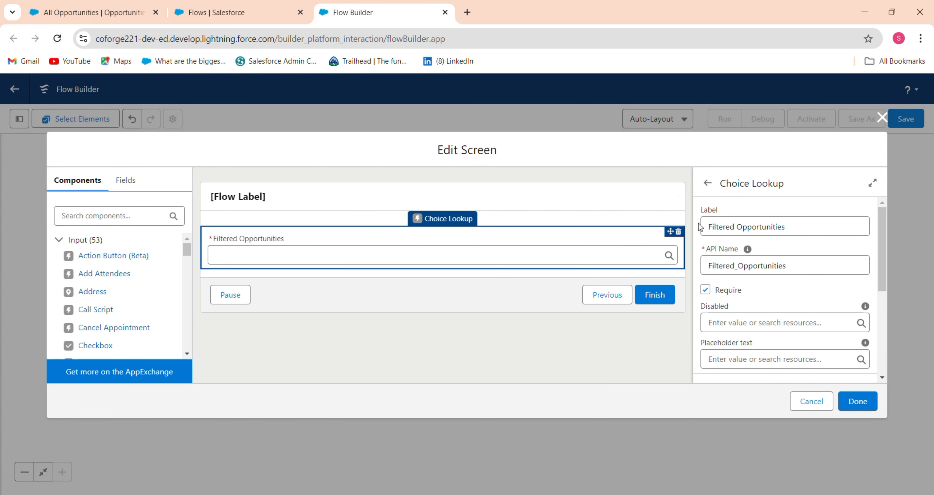
{"action": "left_click", "coordinate": [709, 226]}
{"action": "type", "text": "Opportu"}
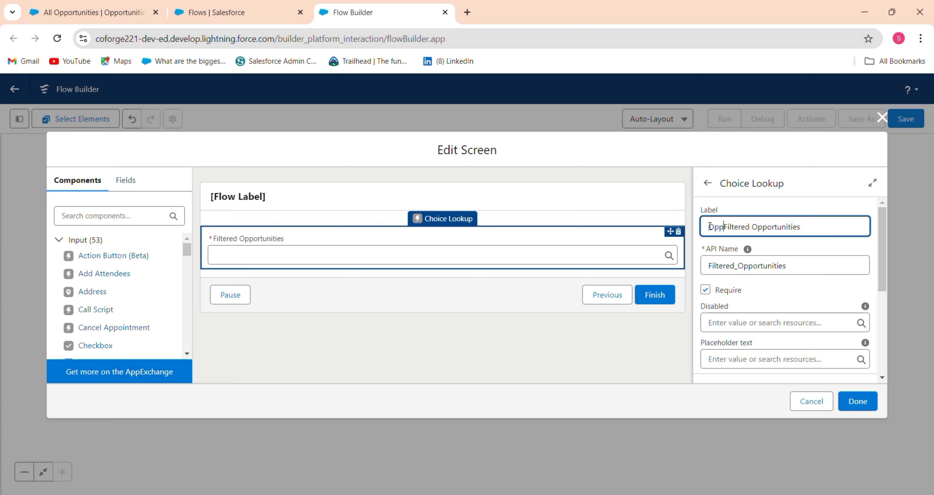
{"action": "type", "text": "nity"}
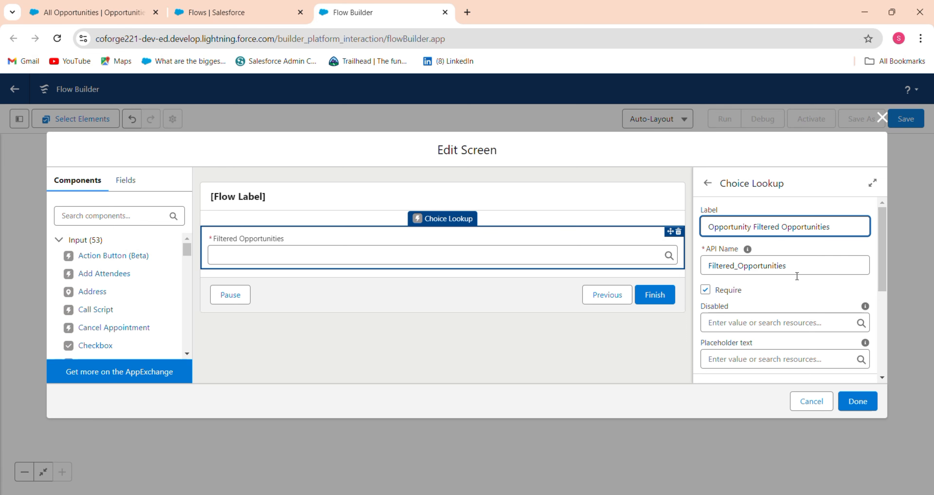
Step: Replace the lookup component's API name with Opportunity_Filtered_Opportunities and confirm the screen changes
{"action": "left_click_drag", "start_coordinate": [790, 276], "coordinate": [754, 271]}
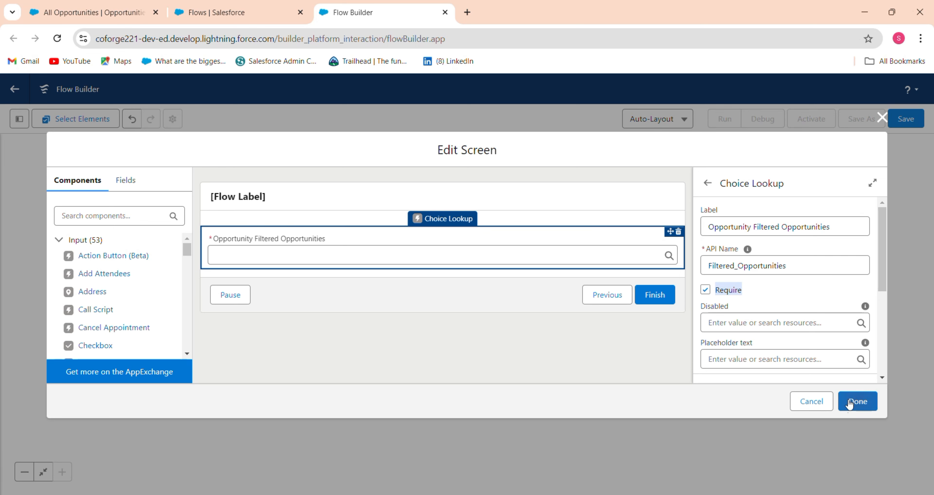
{"action": "left_click", "coordinate": [742, 267]}
{"action": "key", "text": "ctrl+a"}
{"action": "key", "text": "BackSpace"}
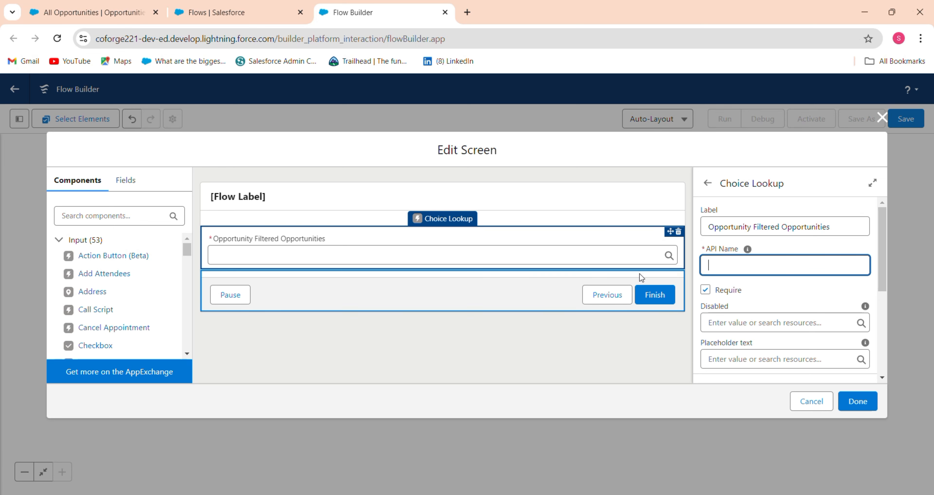
{"action": "key", "text": "shift+Tab"}
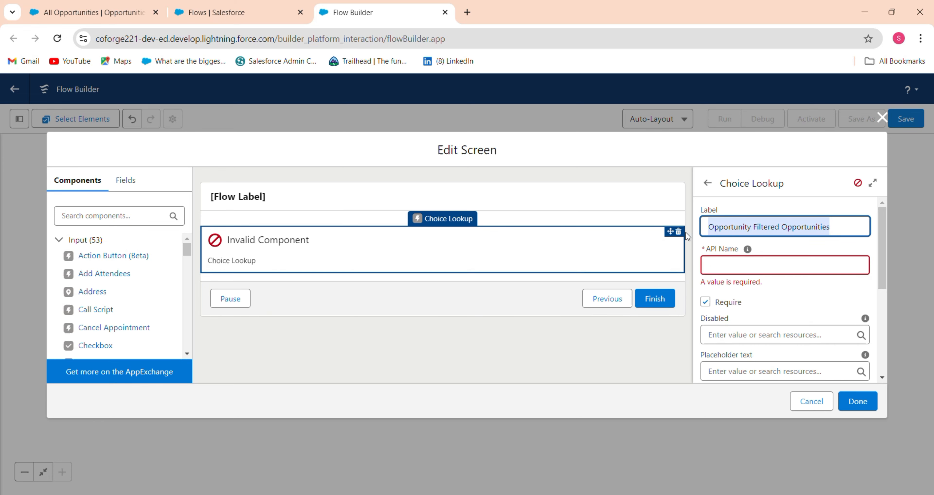
{"action": "left_click", "coordinate": [732, 266]}
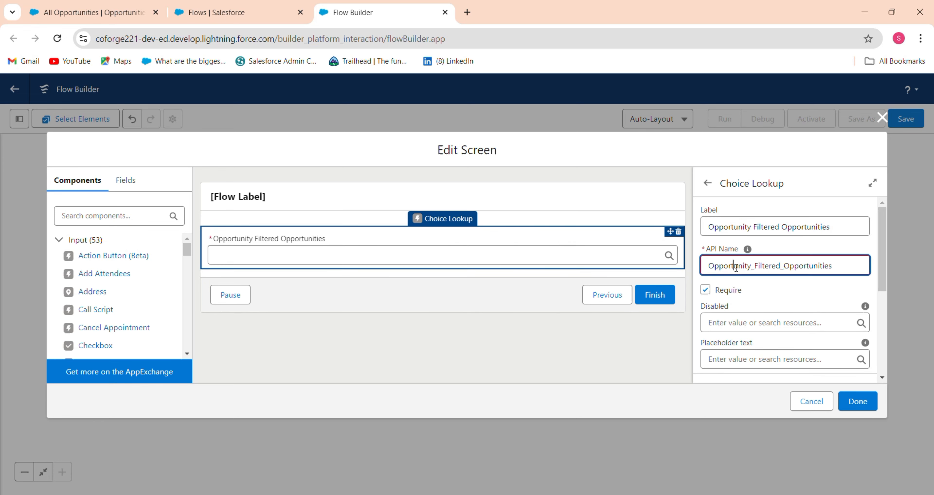
{"action": "left_click", "coordinate": [861, 411]}
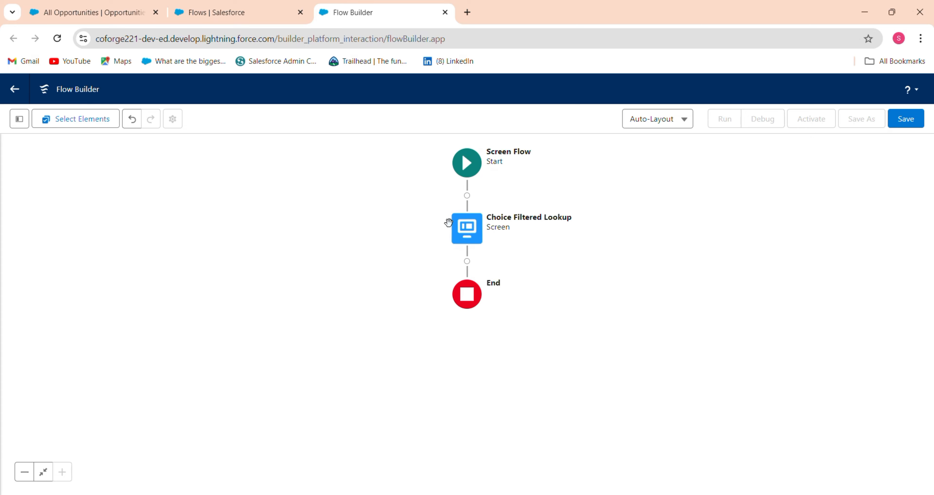
Step: Shorten the label of the Choice Lookup component on the Choice Filtered Lookup screen to "Opportunity Filtered"
{"action": "left_click_drag", "start_coordinate": [448, 223], "coordinate": [479, 230]}
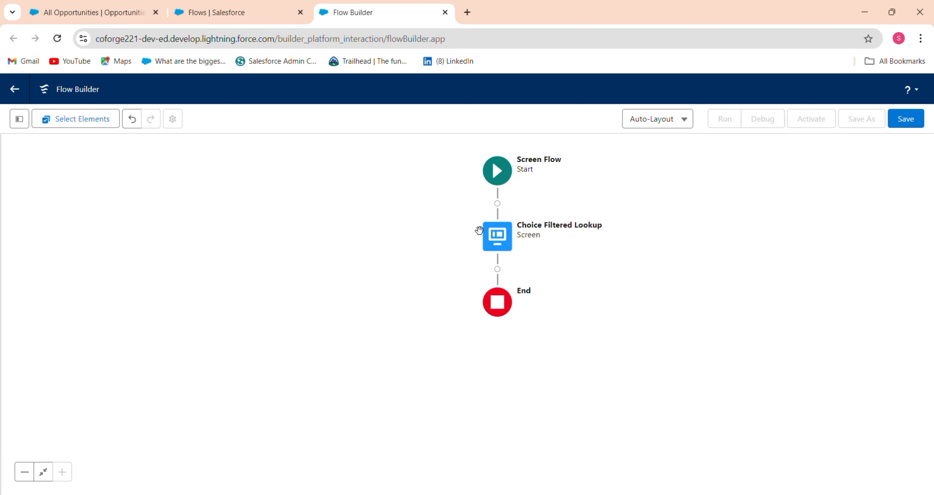
{"action": "left_click", "coordinate": [495, 236]}
{"action": "left_click", "coordinate": [502, 357]}
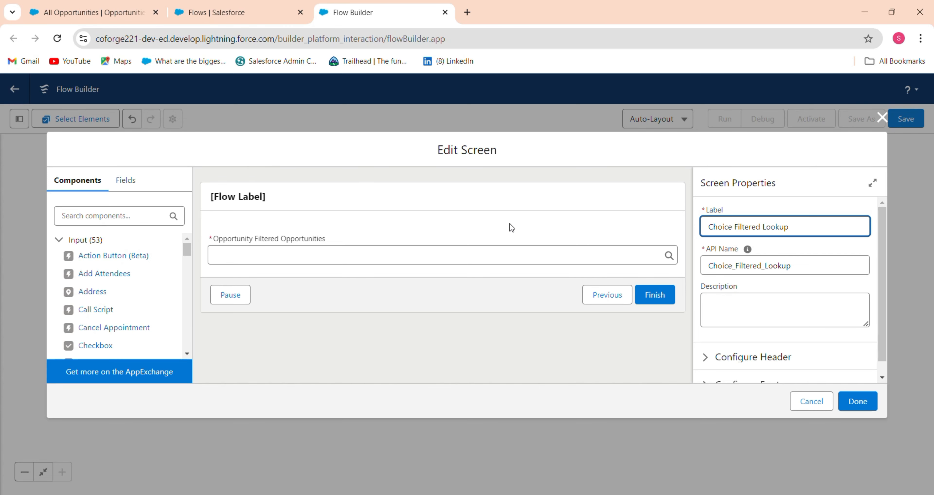
{"action": "left_click", "coordinate": [510, 224]}
{"action": "left_click", "coordinate": [841, 224]}
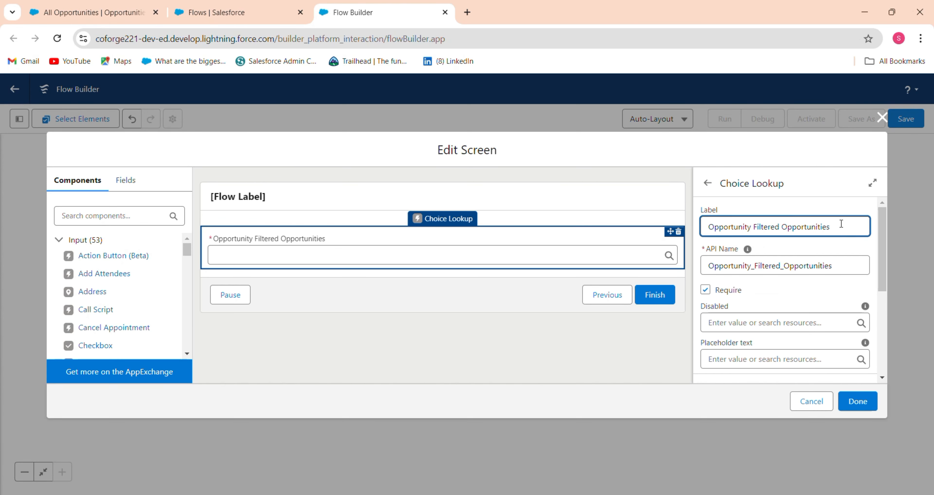
{"action": "key", "text": "BackSpace"}
{"action": "key", "text": "BackSpace"}
{"action": "key", "text": "BackSpace"}
{"action": "key", "text": "BackSpace"}
{"action": "key", "text": "BackSpace"}
{"action": "key", "text": "BackSpace"}
{"action": "key", "text": "BackSpace"}
Step: Replace the Choice Lookup's API name with Opportunity_Filtered and confirm the screen changes
{"action": "key", "text": "Tab"}
{"action": "key", "text": "BackSpace"}
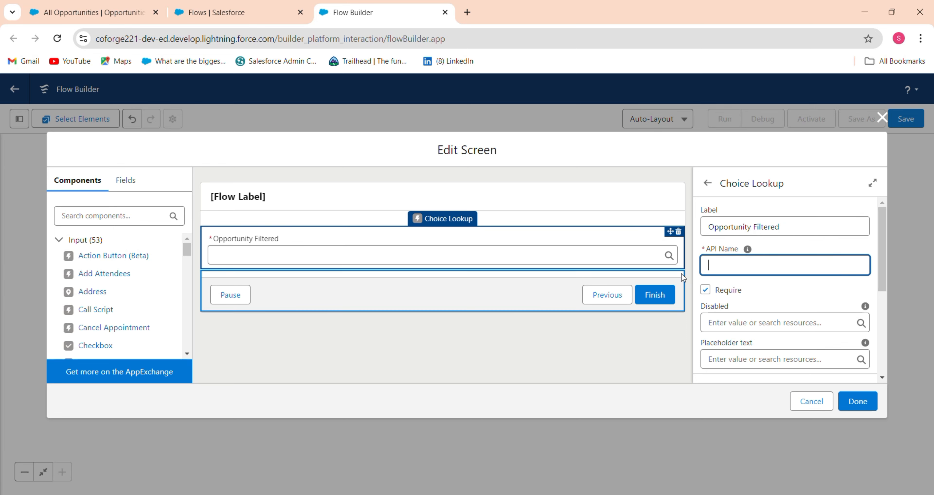
{"action": "left_click", "coordinate": [797, 228]}
{"action": "left_click_drag", "start_coordinate": [797, 228], "coordinate": [703, 230]}
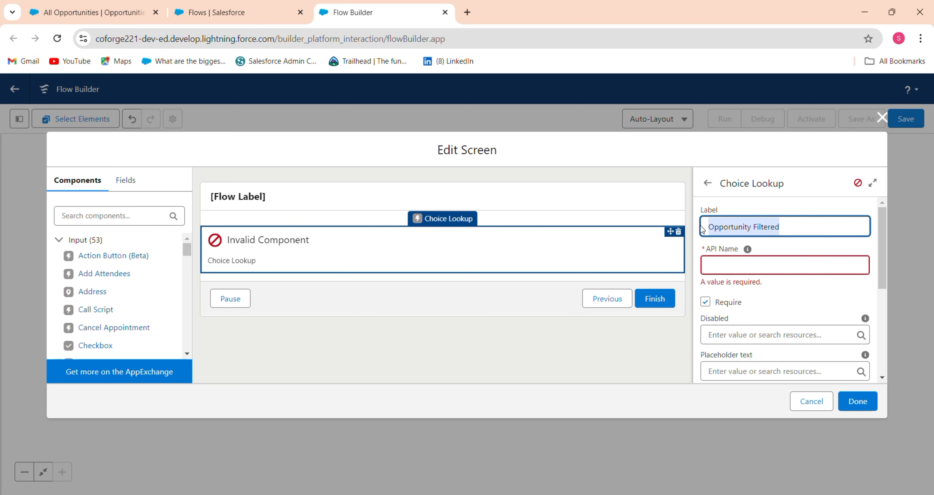
{"action": "left_click", "coordinate": [731, 268]}
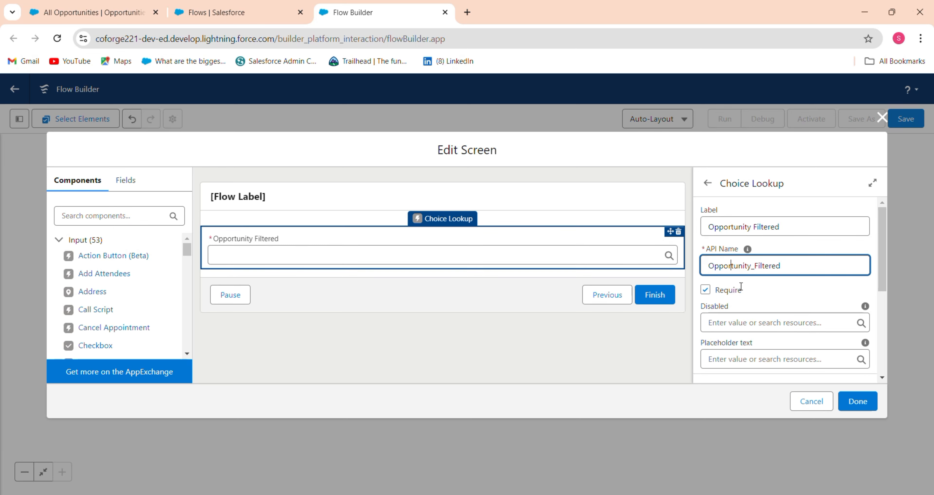
{"action": "left_click", "coordinate": [856, 398]}
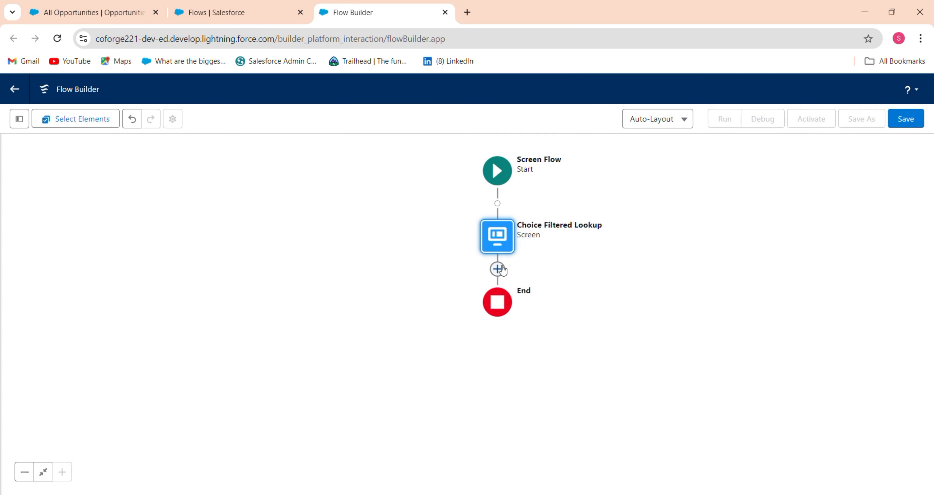
Step: Add an Update Records element after the Choice Filtered Lookup screen, labelled "Update Opportunity" with API name Update_Opportunity
{"action": "left_click", "coordinate": [497, 269]}
{"action": "type", "text": "u"}
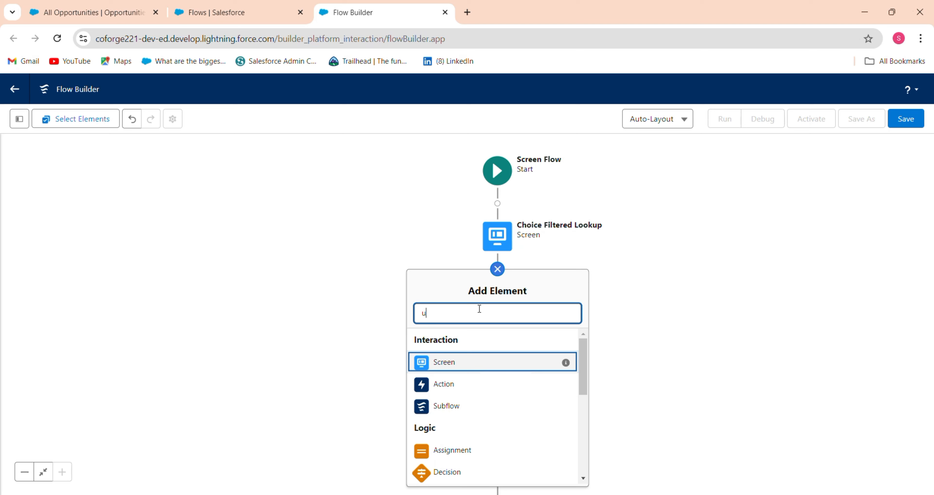
{"action": "type", "text": "pd"}
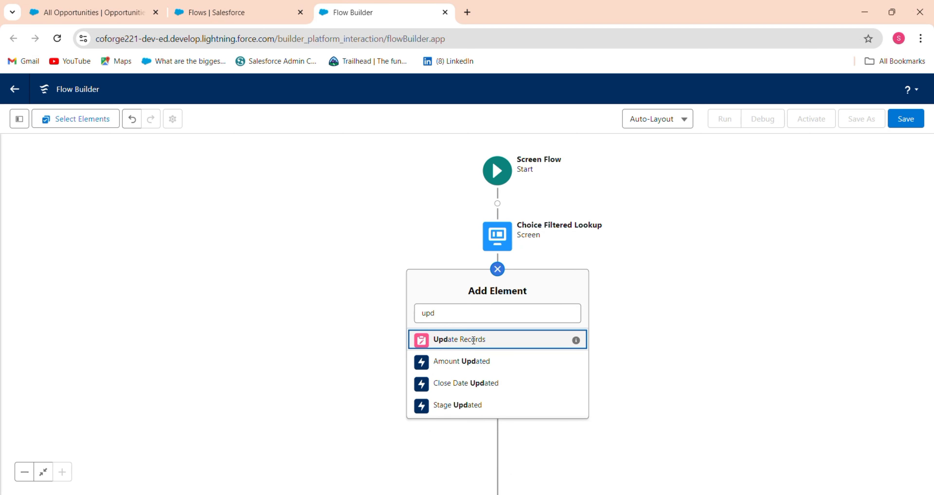
{"action": "left_click", "coordinate": [473, 341]}
{"action": "type", "text": "U"}
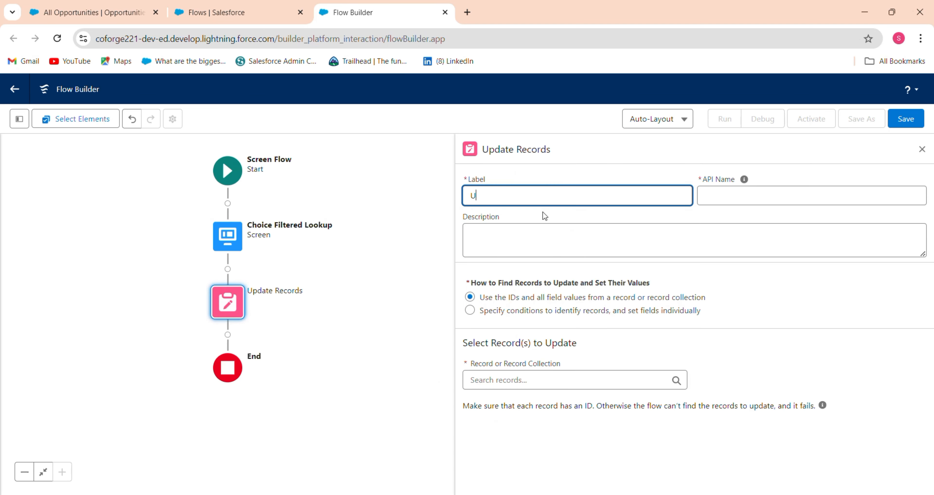
{"action": "type", "text": "pdate Opportunity"}
{"action": "key", "text": "Tab"}
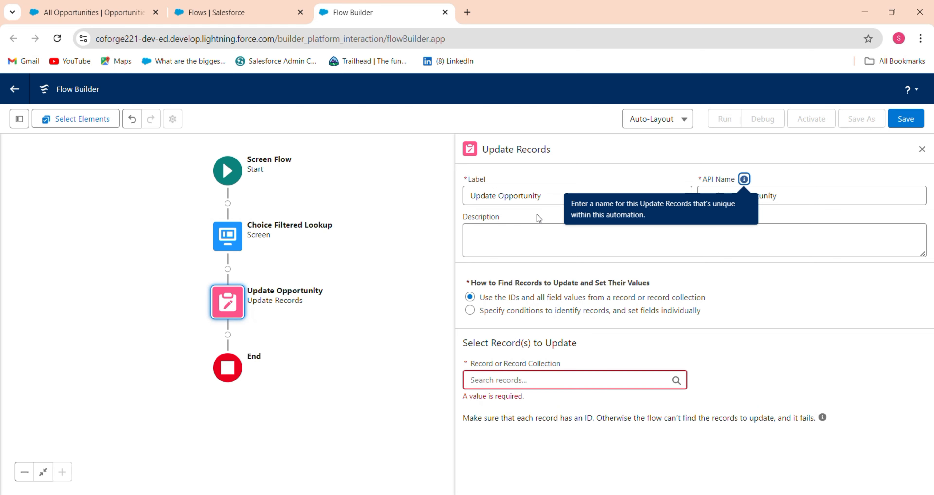
Step: Have the update identify records by specified conditions with individually set fields, using the Opportunity object
{"action": "left_click", "coordinate": [469, 310]}
{"action": "left_click", "coordinate": [493, 381]}
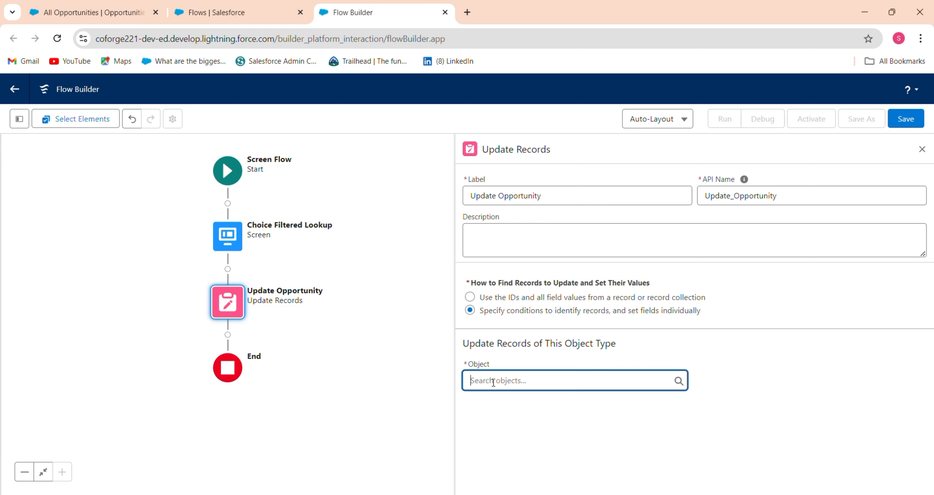
{"action": "type", "text": "opp"}
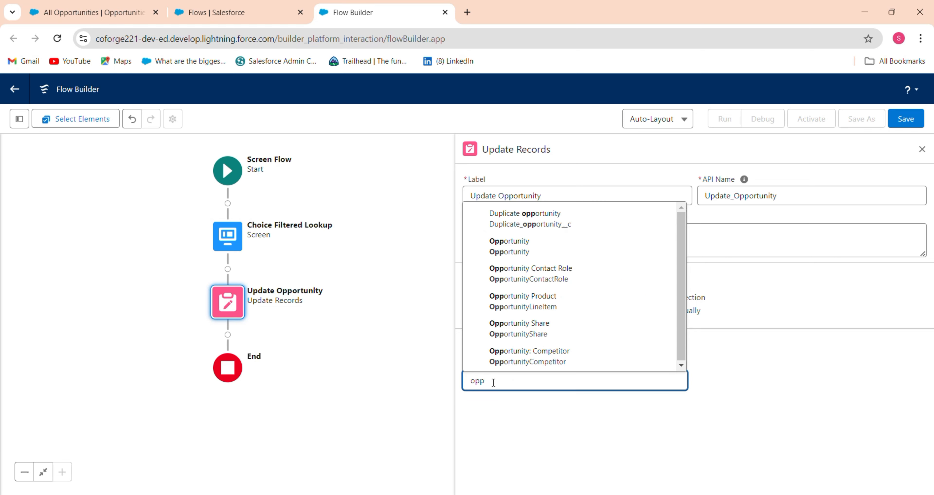
{"action": "left_click", "coordinate": [518, 252]}
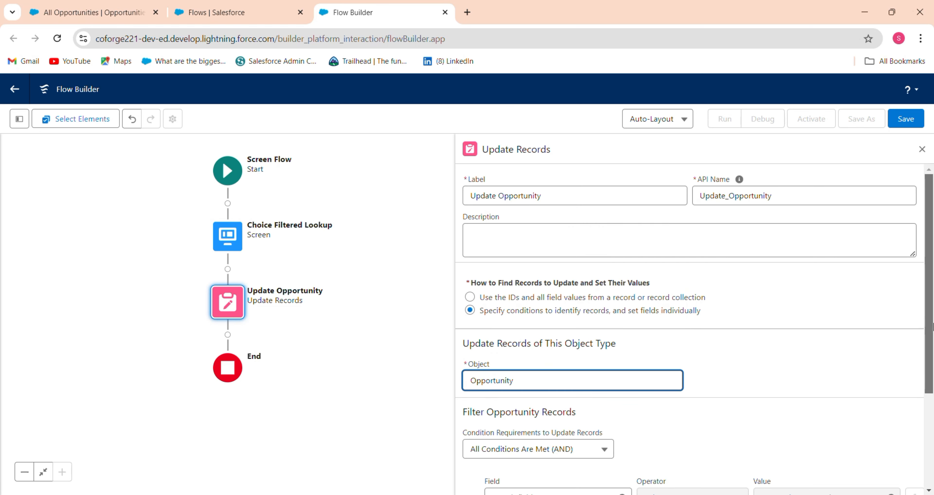
Step: Filter the opportunities to update where Id equals the selectedChoiceValues of the Opportunity_Filtered screen component
{"action": "scroll", "coordinate": [531, 344], "scroll_direction": "down", "scroll_amount": 3}
{"action": "left_click", "coordinate": [598, 353]}
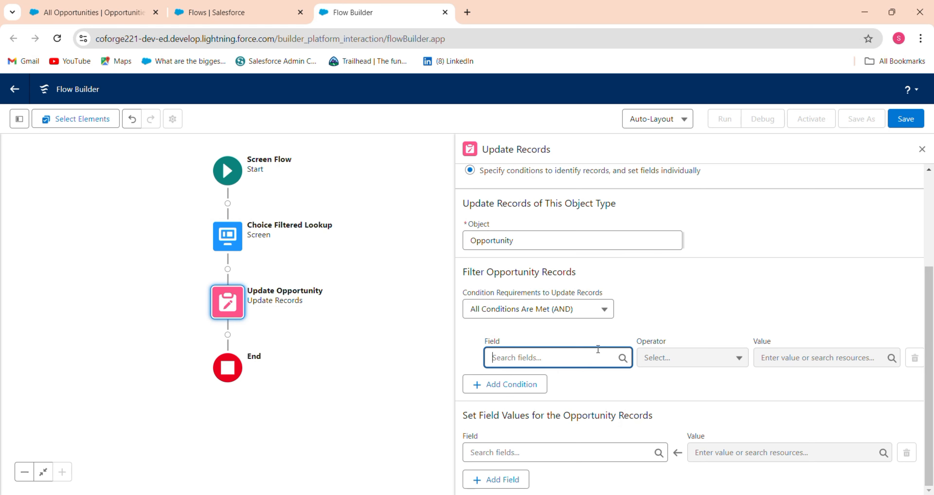
{"action": "type", "text": "id"}
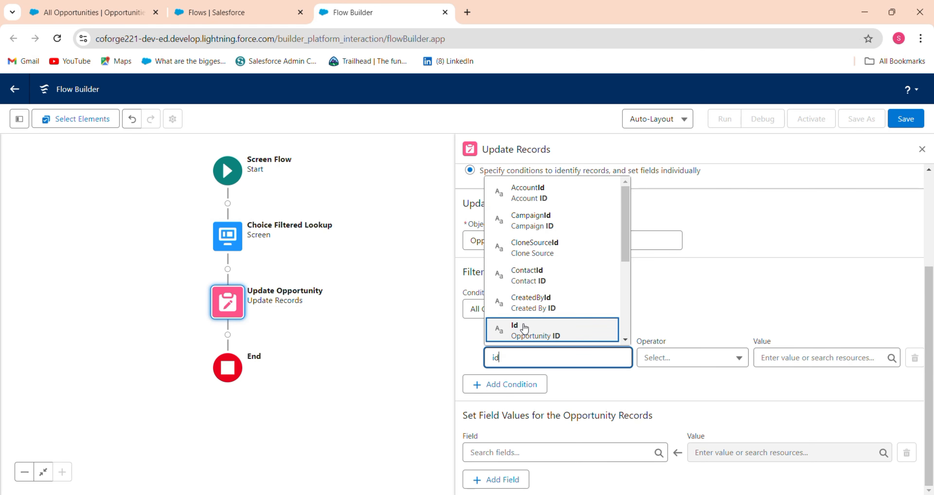
{"action": "left_click", "coordinate": [536, 334]}
{"action": "left_click", "coordinate": [768, 367]}
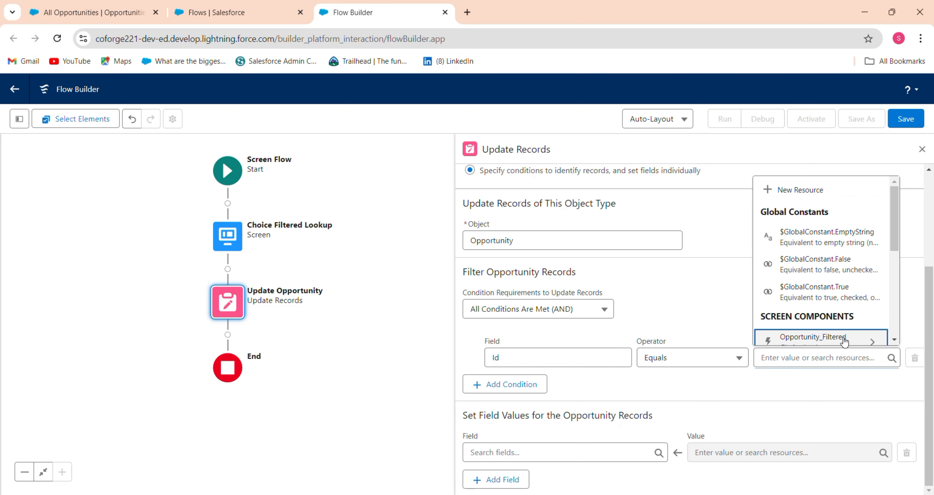
{"action": "left_click", "coordinate": [842, 339]}
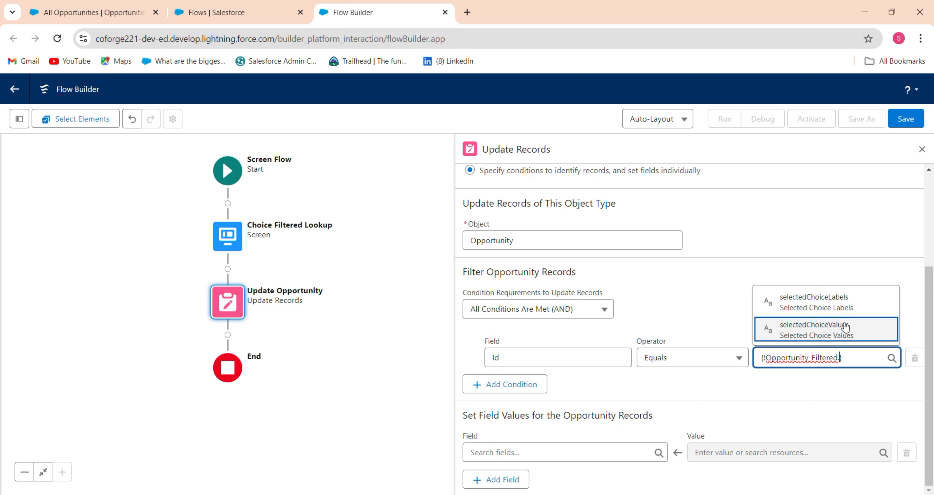
{"action": "left_click", "coordinate": [845, 328]}
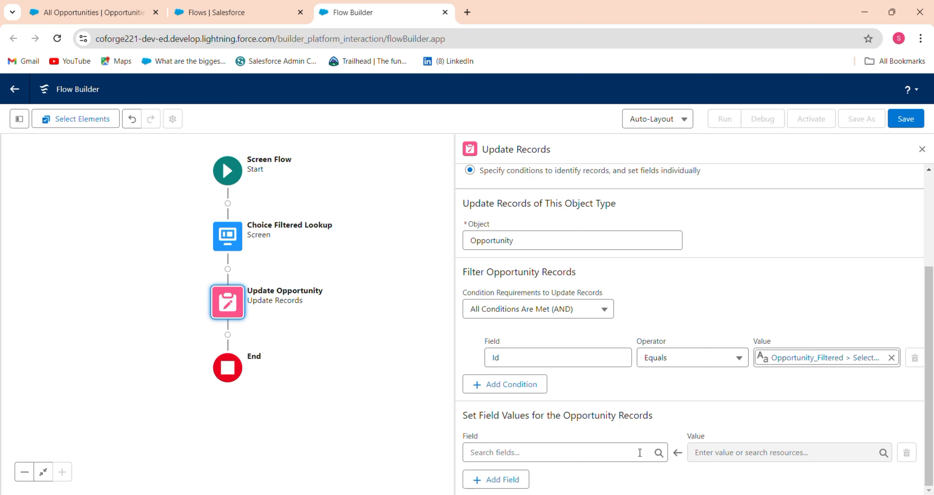
Step: Set the StageName field of the updated opportunities to Closed Lost
{"action": "left_click", "coordinate": [565, 452]}
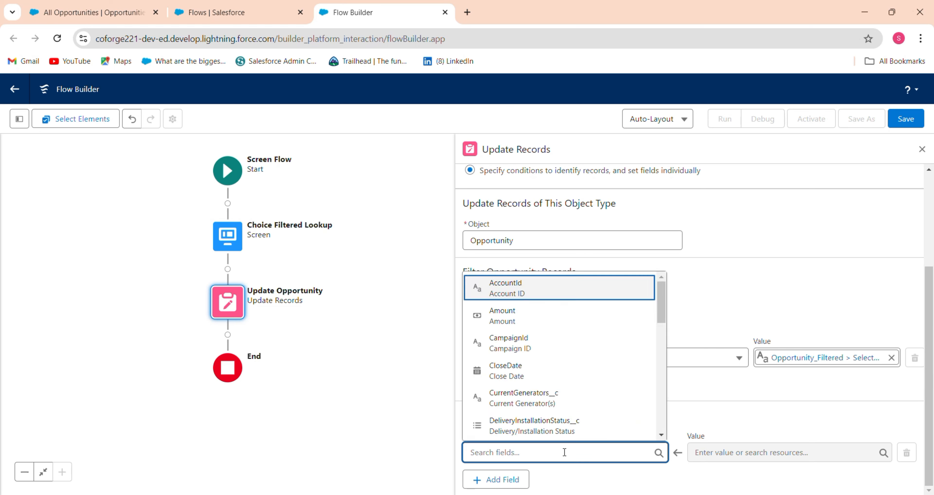
{"action": "type", "text": "st"}
{"action": "left_click", "coordinate": [524, 433]}
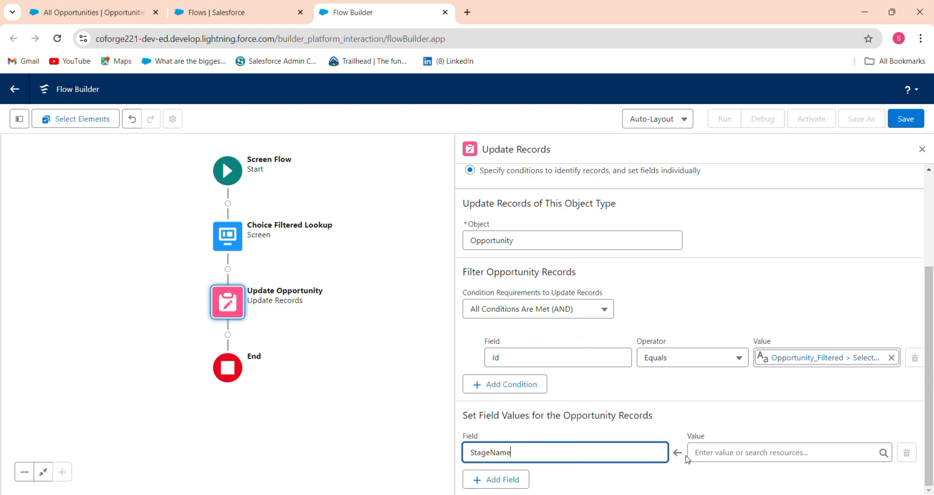
{"action": "left_click", "coordinate": [699, 453]}
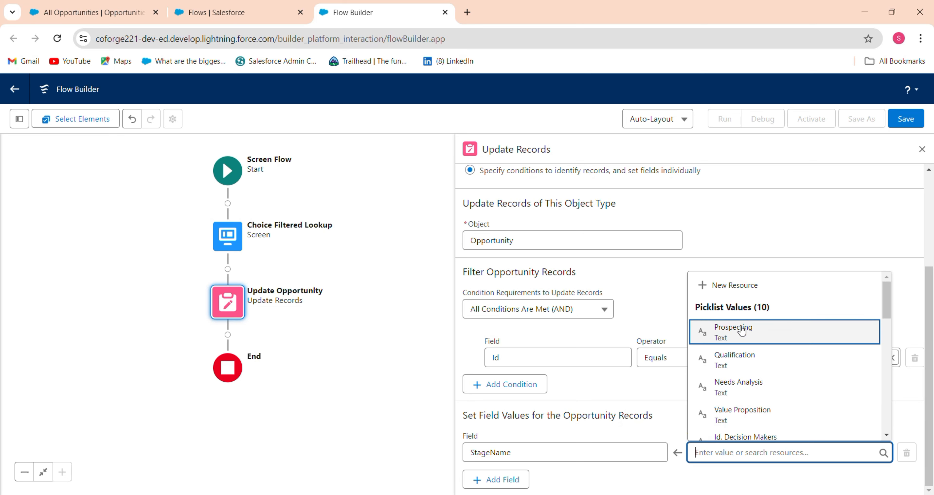
{"action": "left_click_drag", "start_coordinate": [884, 309], "coordinate": [884, 358]}
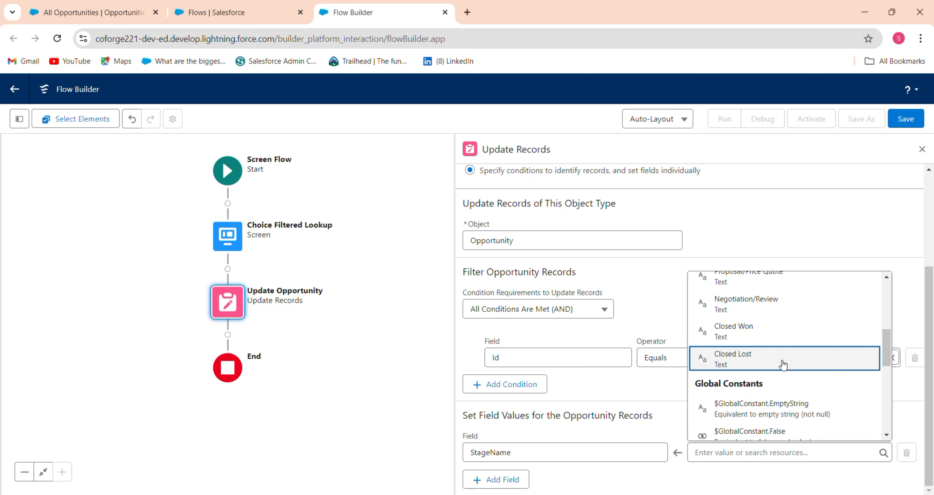
{"action": "left_click", "coordinate": [785, 359]}
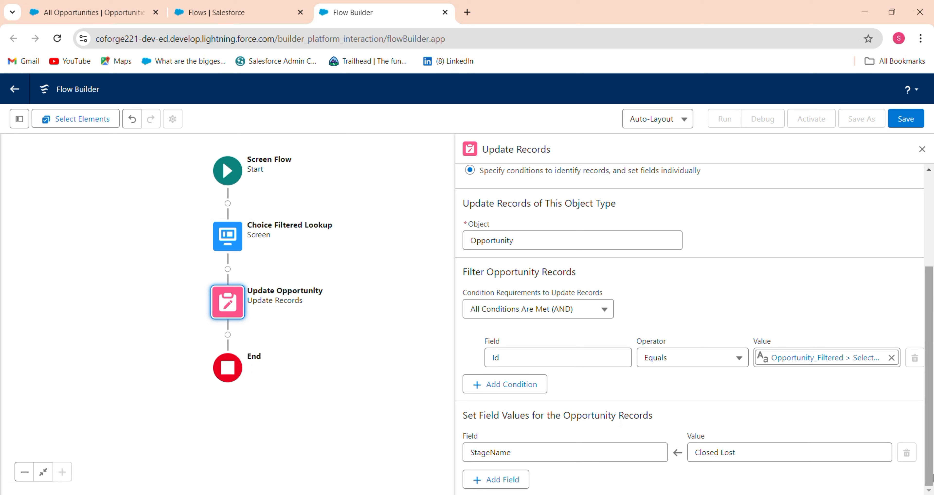
Step: Add a new screen after the Update Opportunity element and place a Display Text component on it
{"action": "left_click", "coordinate": [228, 335]}
{"action": "left_click", "coordinate": [217, 448]}
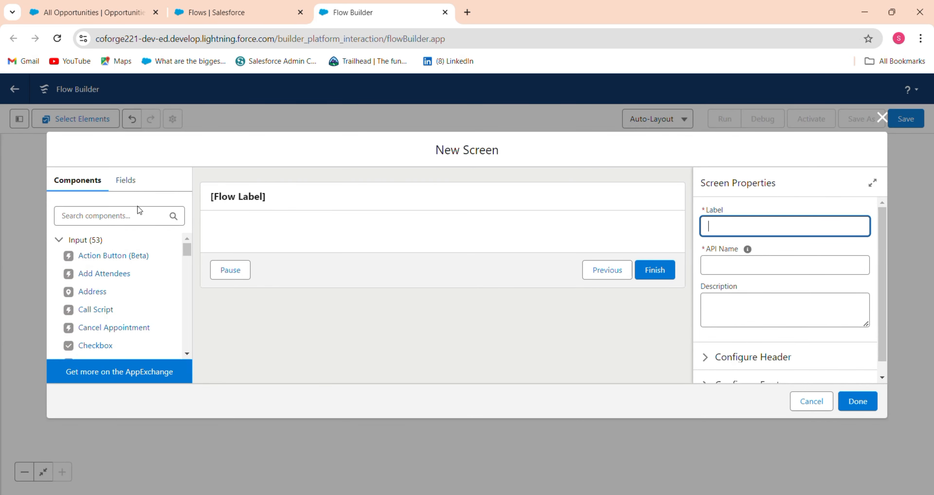
{"action": "left_click", "coordinate": [138, 211]}
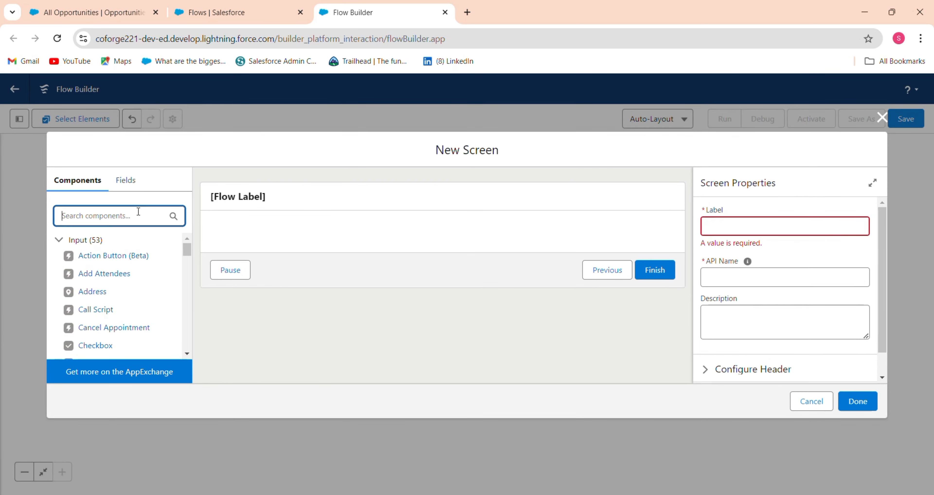
{"action": "type", "text": "dis"}
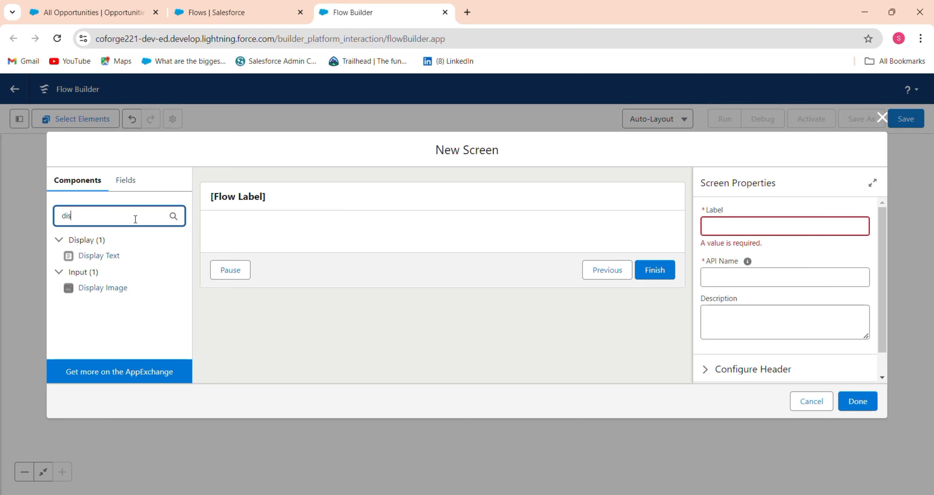
{"action": "left_click_drag", "start_coordinate": [112, 262], "coordinate": [298, 237]}
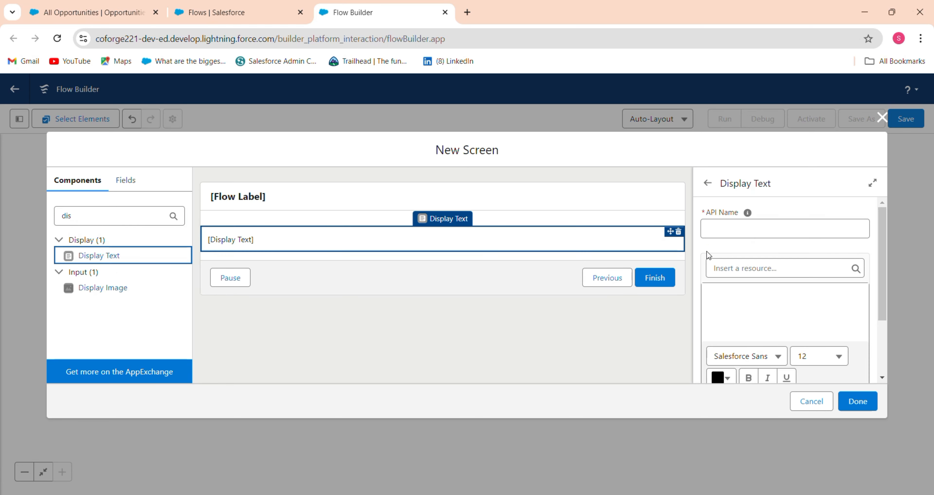
Step: Set the Display Text component's API name to Message_Display
{"action": "left_click", "coordinate": [744, 229]}
{"action": "type", "text": "Mess"}
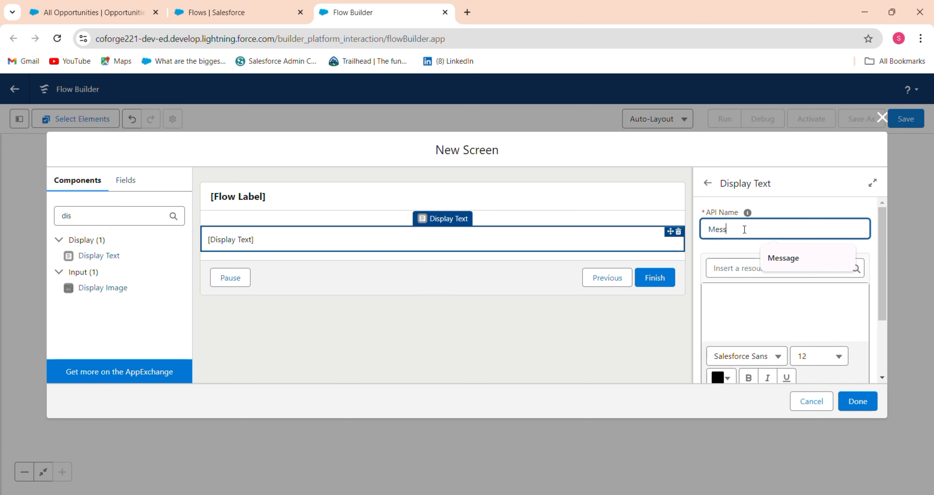
{"action": "type", "text": "age D"}
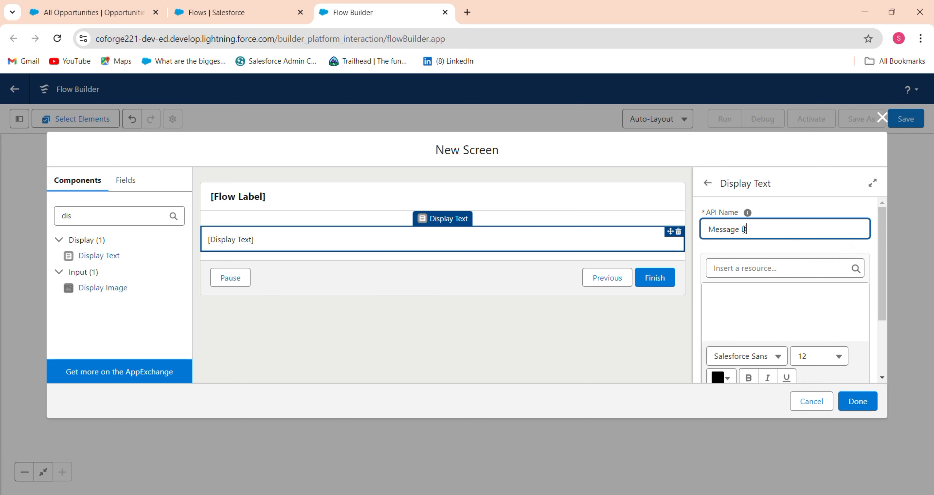
{"action": "type", "text": "isplsy"}
{"action": "left_click", "coordinate": [755, 260]}
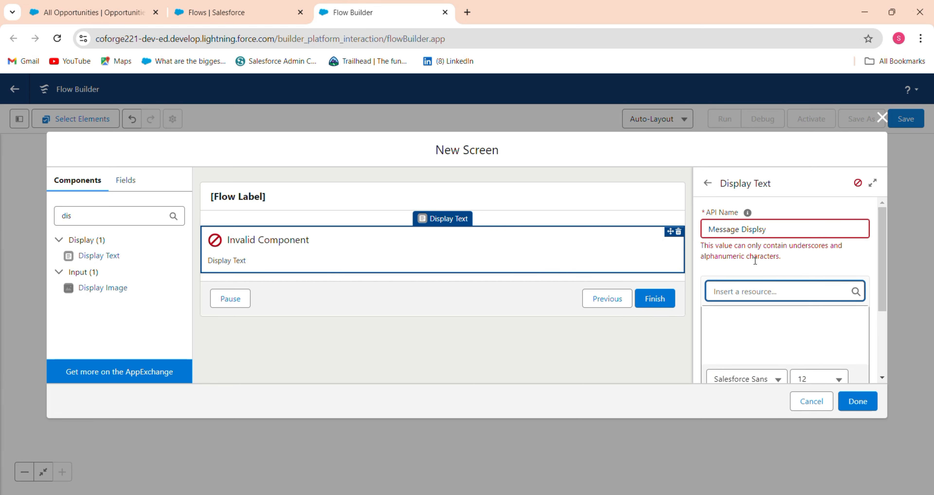
{"action": "left_click", "coordinate": [767, 230]}
{"action": "key", "text": "BackSpace"}
{"action": "key", "text": "BackSpace"}
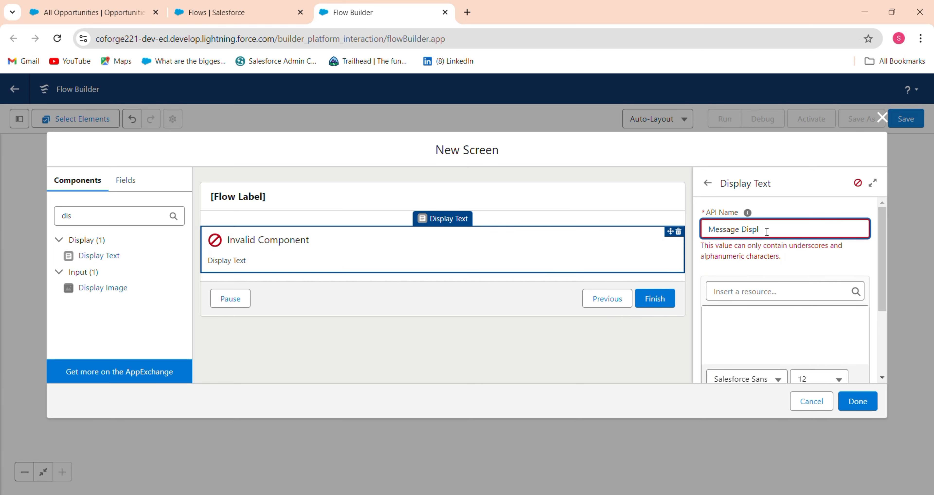
{"action": "type", "text": "ay"}
{"action": "key", "text": "Left"}
{"action": "key", "text": "Left"}
{"action": "key", "text": "Left"}
{"action": "key", "text": "Left"}
{"action": "key", "text": "Left"}
{"action": "key", "text": "Left"}
{"action": "key", "text": "BackSpace"}
{"action": "type", "text": ")"}
{"action": "key", "text": "BackSpace"}
{"action": "type", "text": "_"}
{"action": "left_click", "coordinate": [756, 327]}
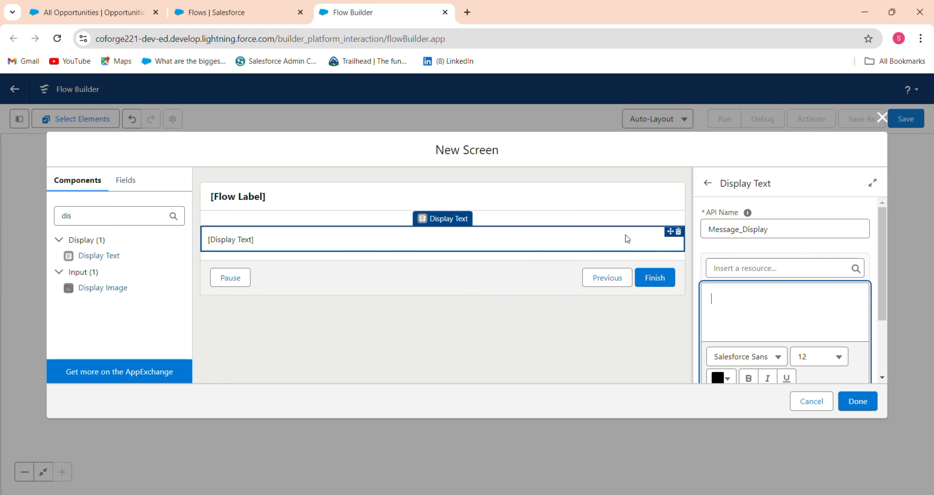
Step: Label the new screen Message and let its API name fill in as Message
{"action": "left_click", "coordinate": [588, 190]}
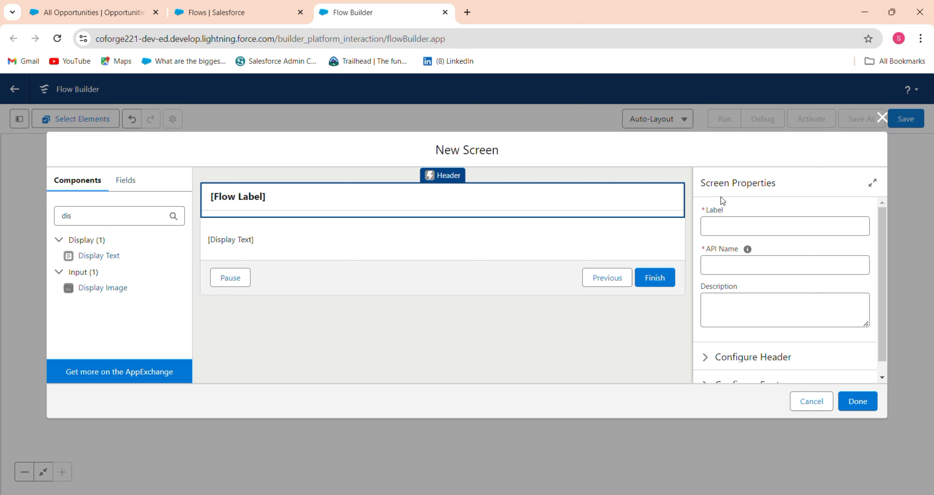
{"action": "left_click", "coordinate": [728, 226]}
{"action": "type", "text": "Message"}
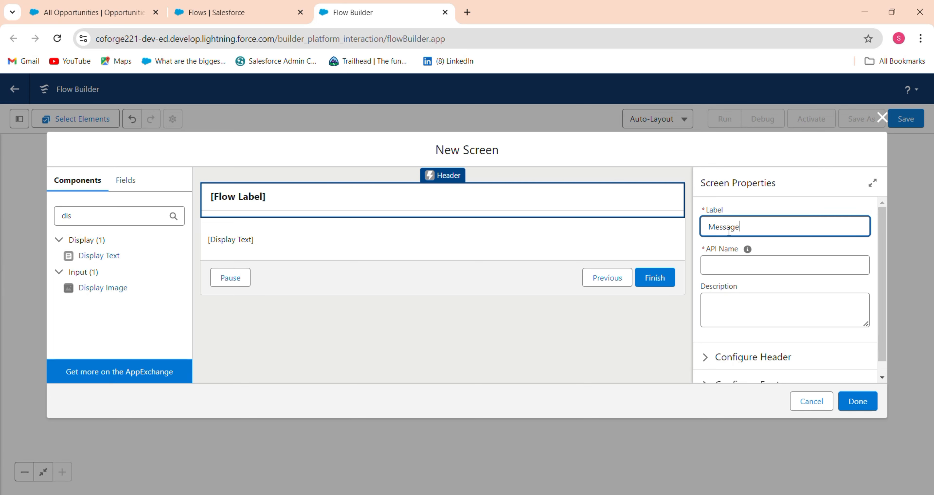
{"action": "left_click", "coordinate": [766, 279]}
Step: Enter "Your selected Records are Closed Lost!!" as the content of the Message_Display text component
{"action": "left_click", "coordinate": [509, 232]}
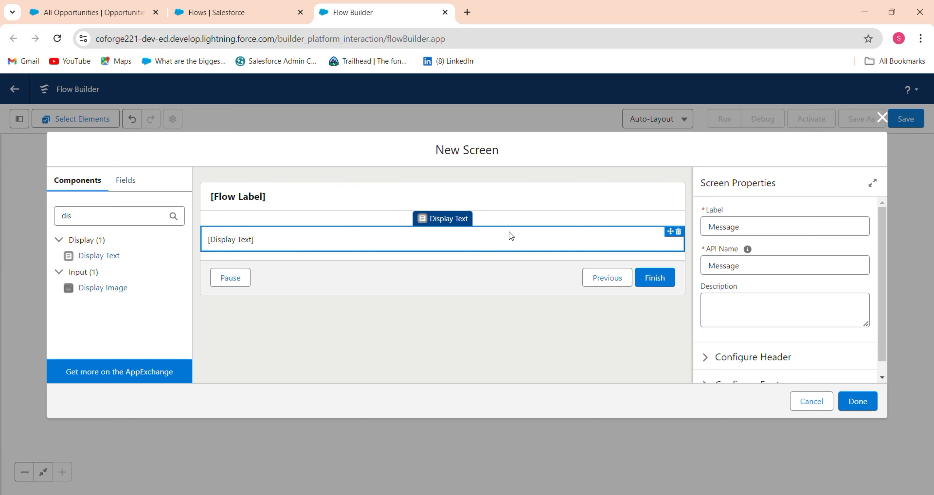
{"action": "left_click", "coordinate": [742, 312]}
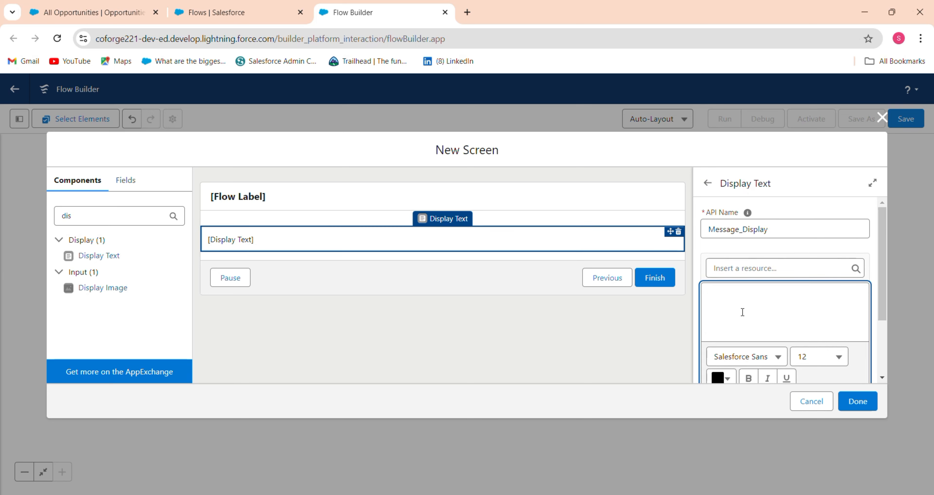
{"action": "type", "text": "Your selected Record"}
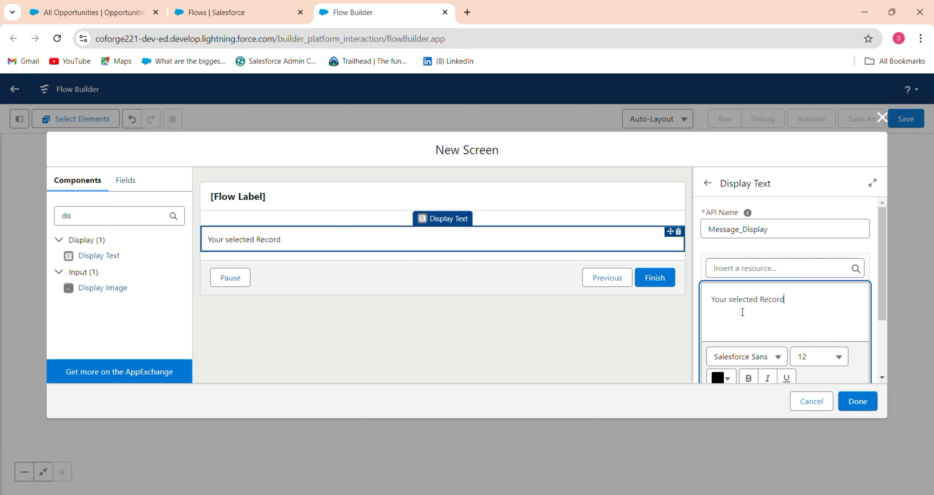
{"action": "type", "text": "s are"}
{"action": "type", "text": " Lo"}
{"action": "type", "text": "Closed "}
{"action": "type", "text": "Lost!"}
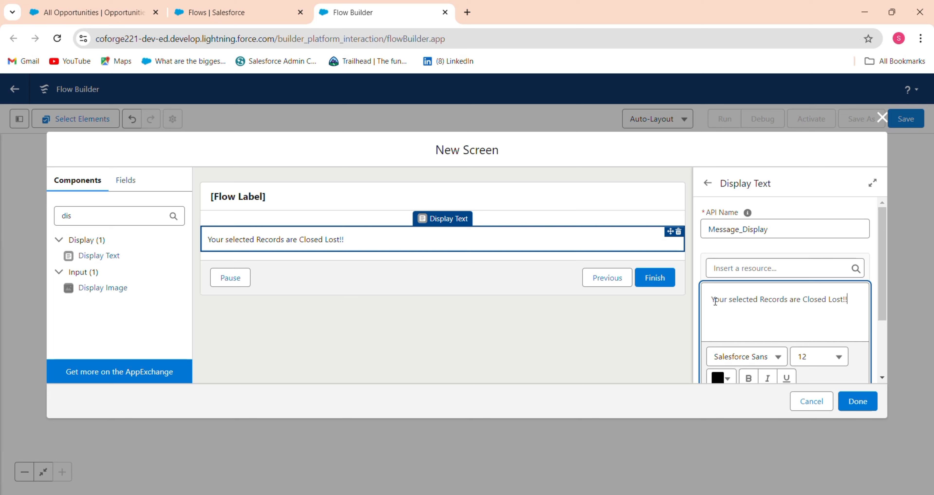
Step: Format the whole display message as bold, font size 18 and center-aligned
{"action": "left_click_drag", "start_coordinate": [711, 301], "coordinate": [878, 297]}
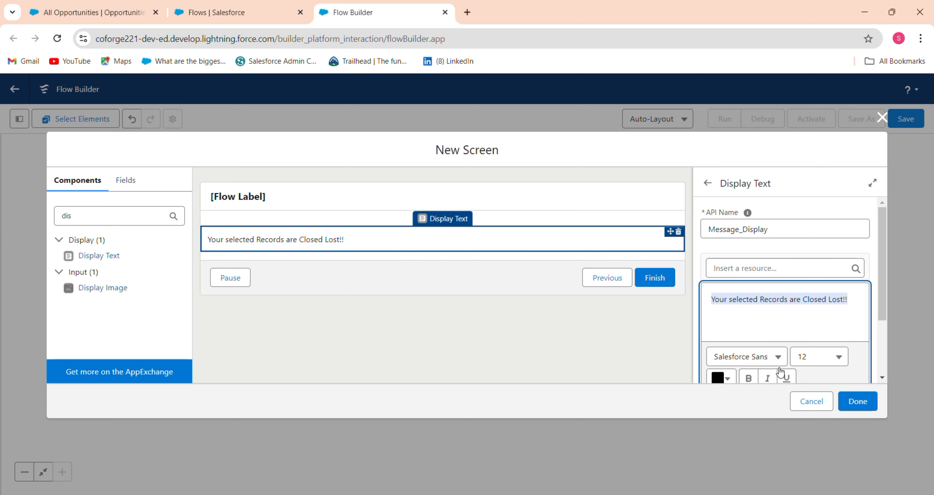
{"action": "left_click", "coordinate": [747, 380]}
{"action": "left_click", "coordinate": [817, 358]}
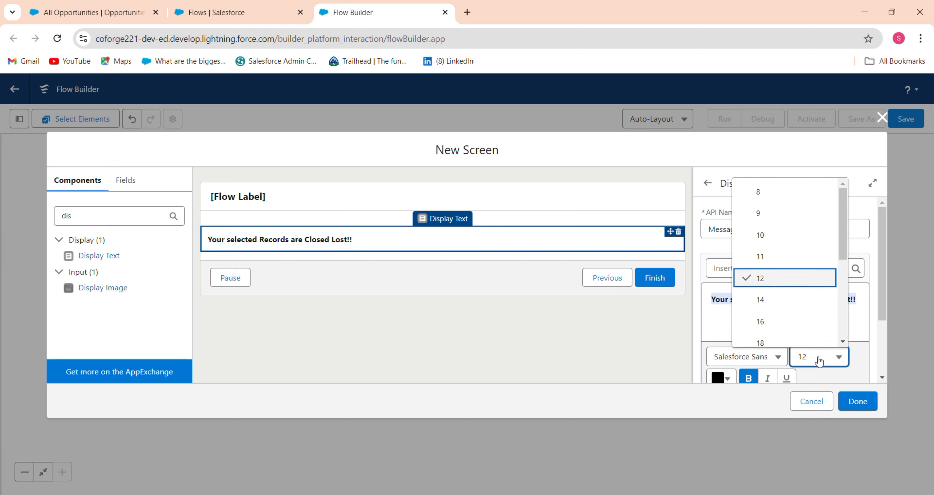
{"action": "left_click", "coordinate": [807, 341]}
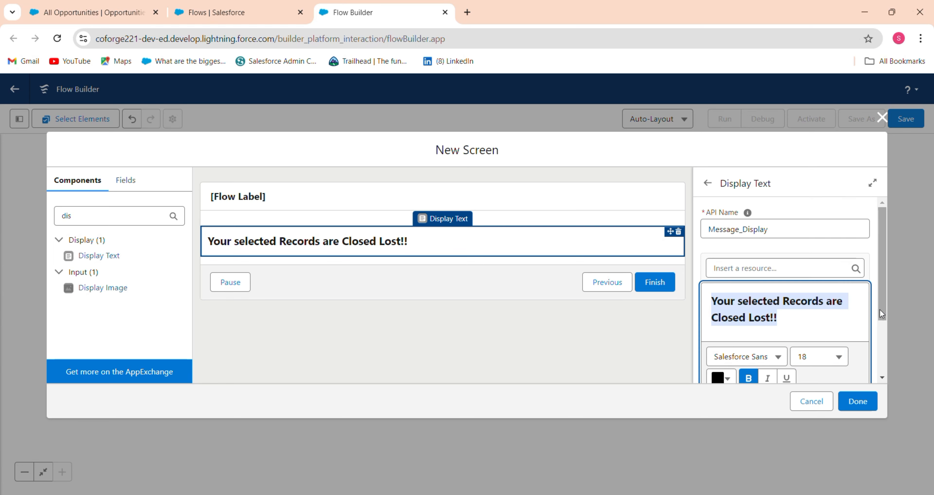
{"action": "left_click_drag", "start_coordinate": [879, 308], "coordinate": [878, 347]}
{"action": "left_click", "coordinate": [813, 339]}
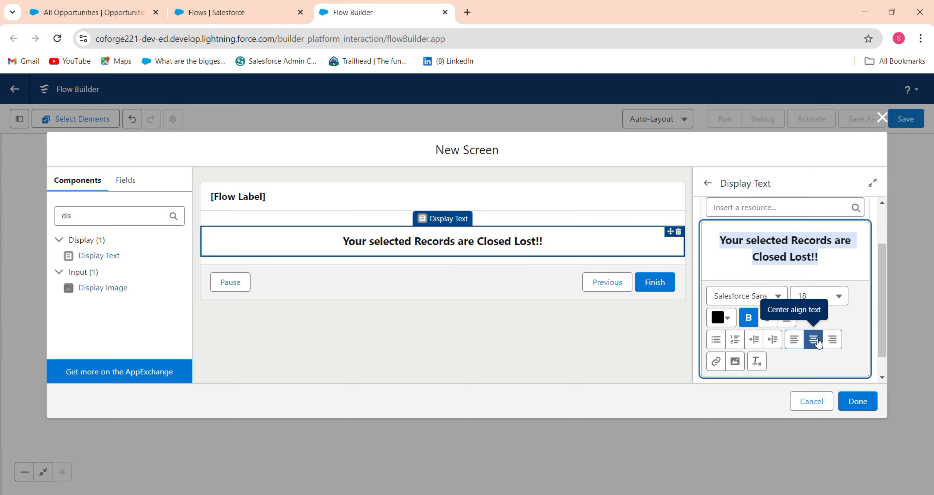
Step: Color the display message yellow with hex value #DAD700
{"action": "left_click", "coordinate": [728, 322]}
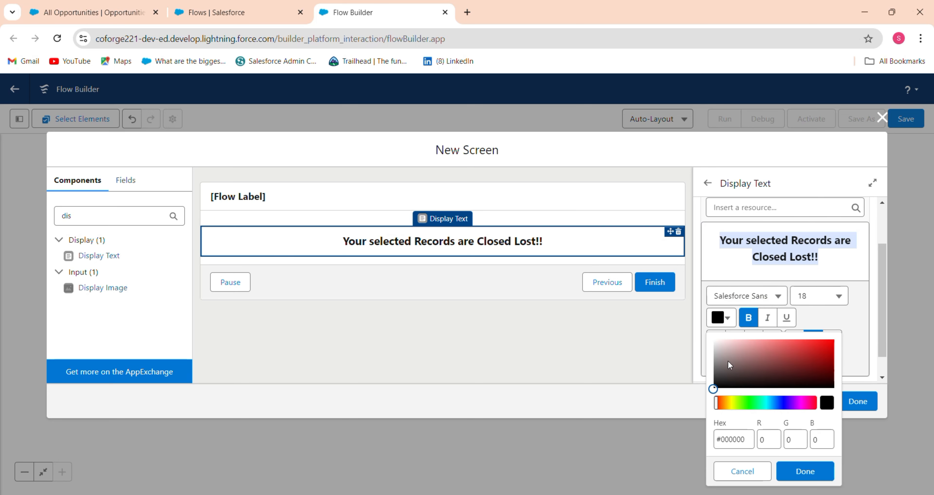
{"action": "left_click", "coordinate": [732, 402]}
{"action": "left_click", "coordinate": [729, 386]}
{"action": "left_click", "coordinate": [832, 348]}
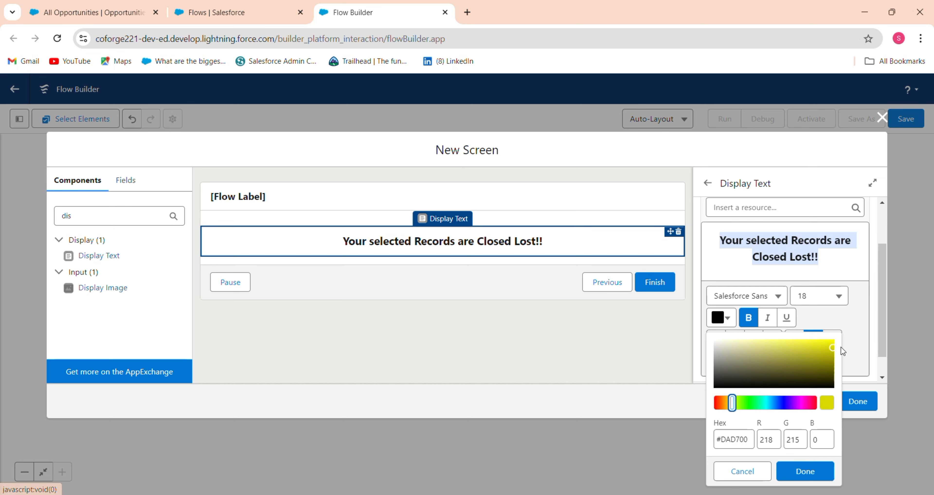
{"action": "left_click", "coordinate": [814, 478]}
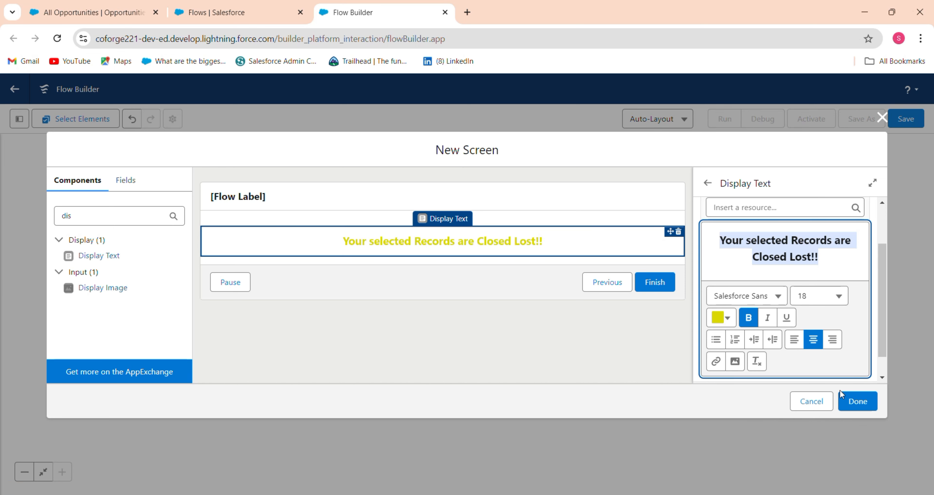
Step: Color the display message green with hex value #3DD318 and finish the Message screen
{"action": "left_click", "coordinate": [723, 323]}
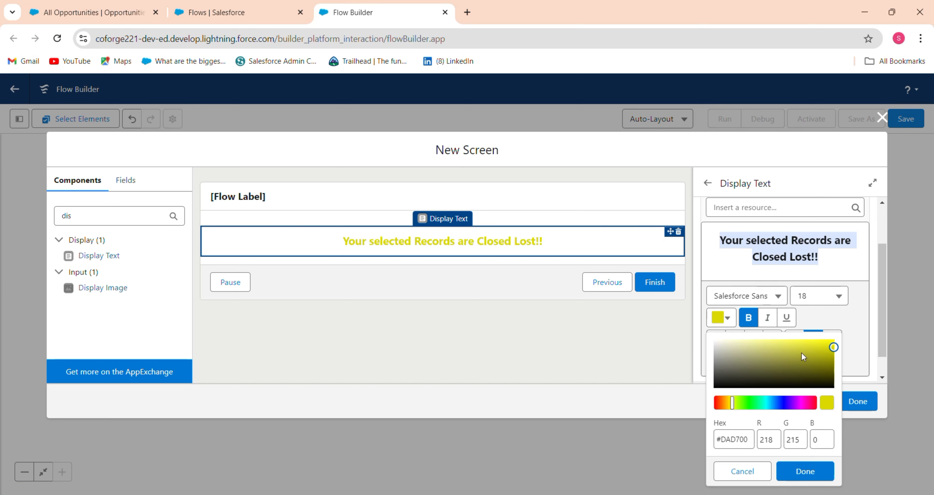
{"action": "left_click", "coordinate": [804, 358]}
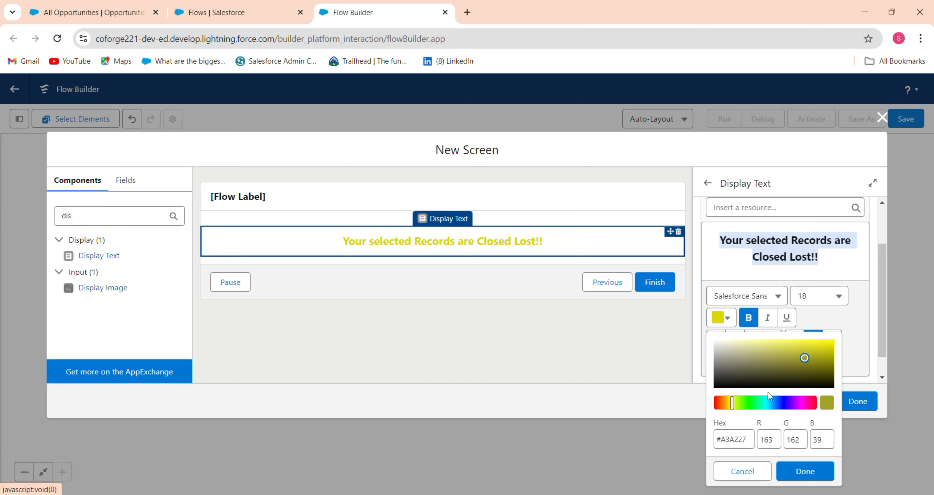
{"action": "left_click", "coordinate": [747, 403]}
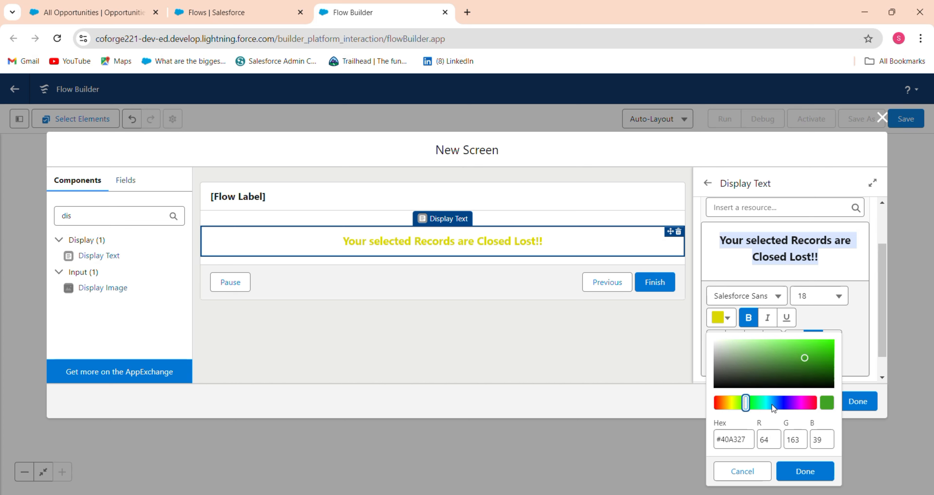
{"action": "left_click", "coordinate": [818, 349]}
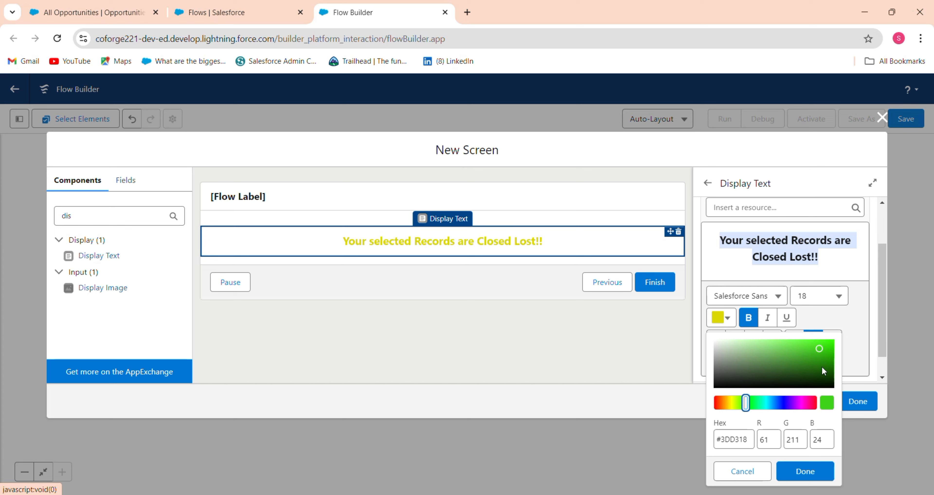
{"action": "left_click", "coordinate": [815, 465]}
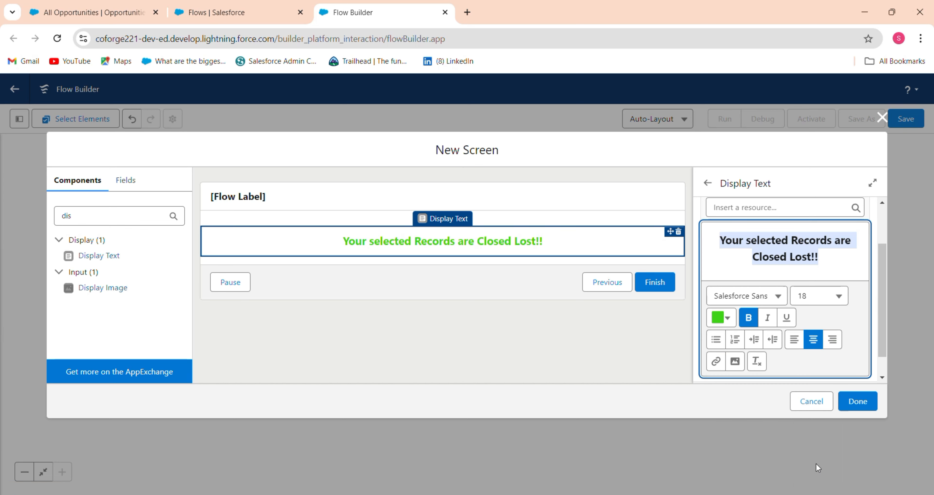
{"action": "left_click", "coordinate": [871, 403]}
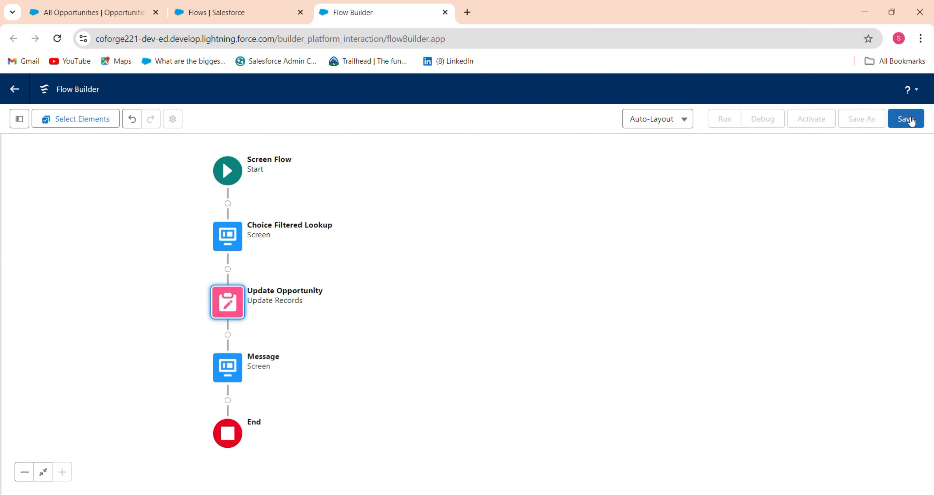
Step: Save the flow with the label Filtered Choice Lookup and API name Filtered_Choice_Lookup, and activate it
{"action": "left_click", "coordinate": [908, 120]}
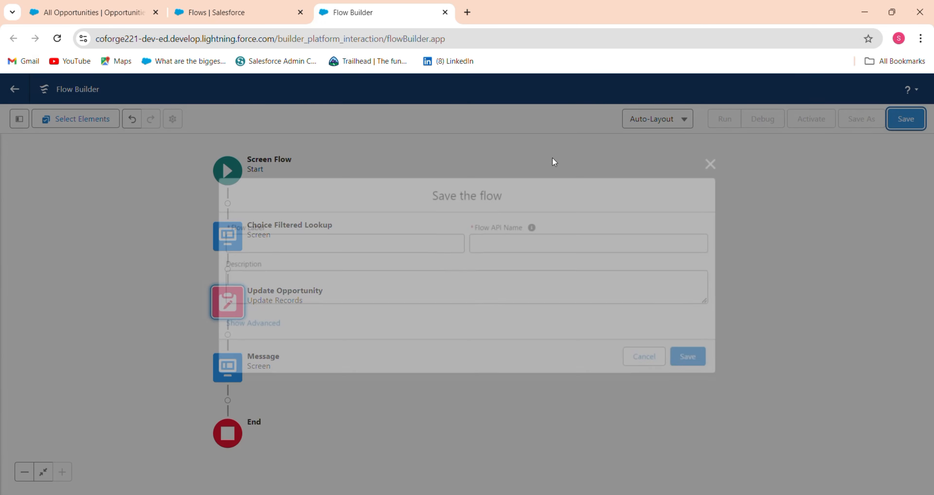
{"action": "left_click", "coordinate": [359, 246]}
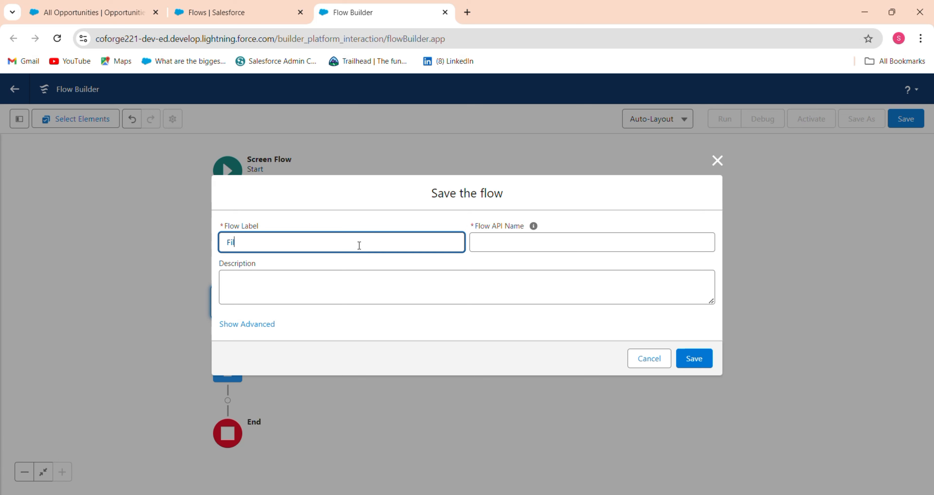
{"action": "type", "text": "Filtered Choice Lookup"}
{"action": "key", "text": "Tab"}
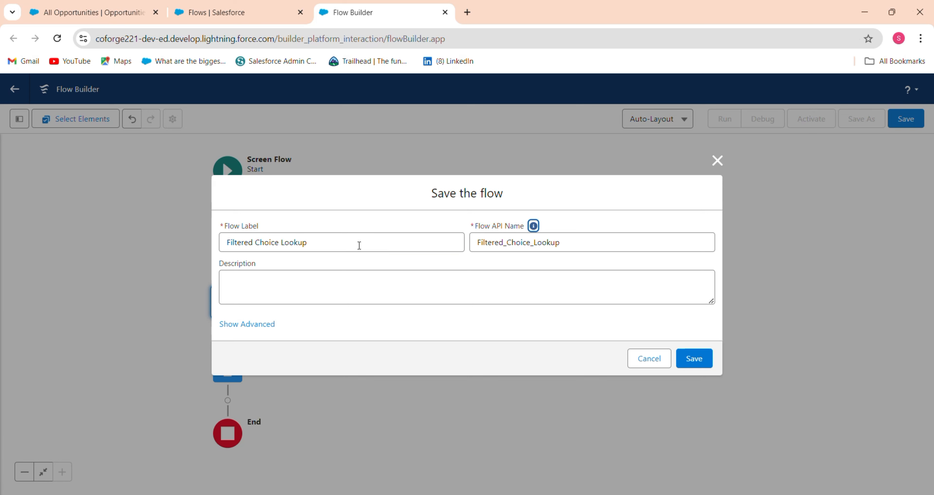
{"action": "left_click", "coordinate": [700, 358]}
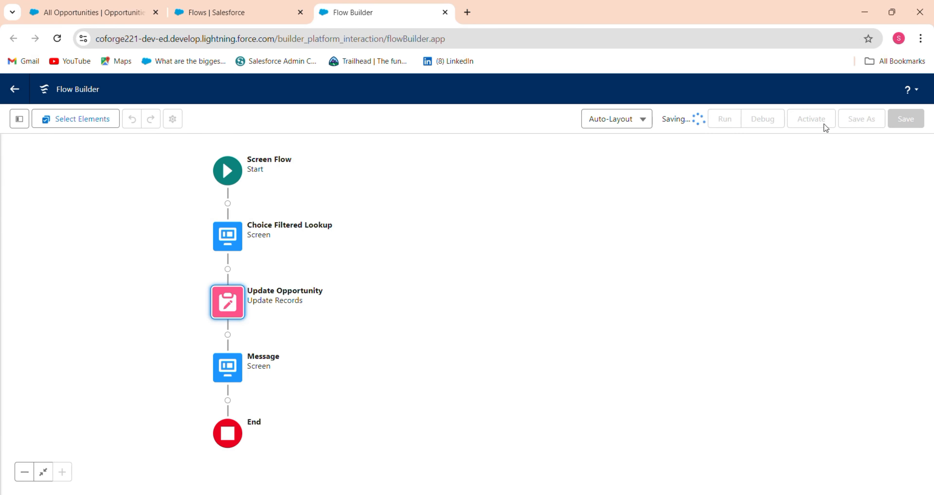
{"action": "left_click", "coordinate": [824, 124]}
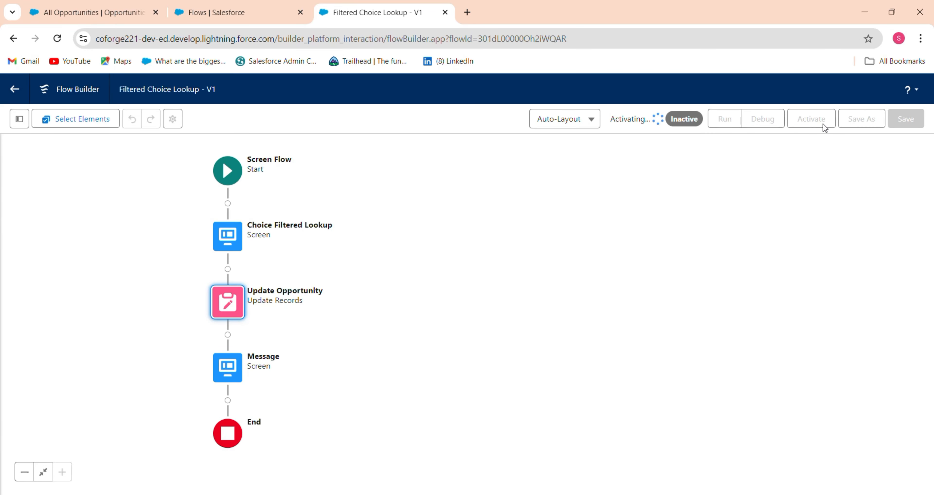
Step: Go to the Sales app's Home page and open it for editing in Lightning App Builder
{"action": "left_click", "coordinate": [109, 12]}
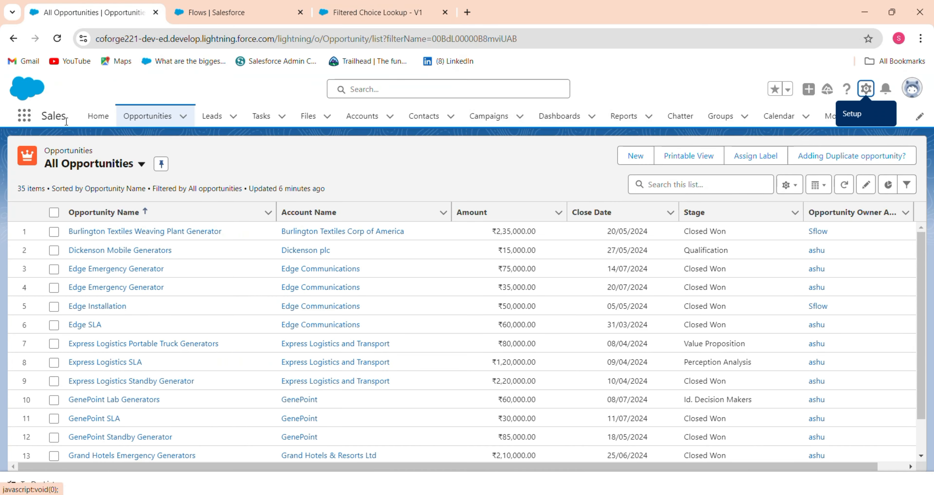
{"action": "left_click", "coordinate": [98, 116]}
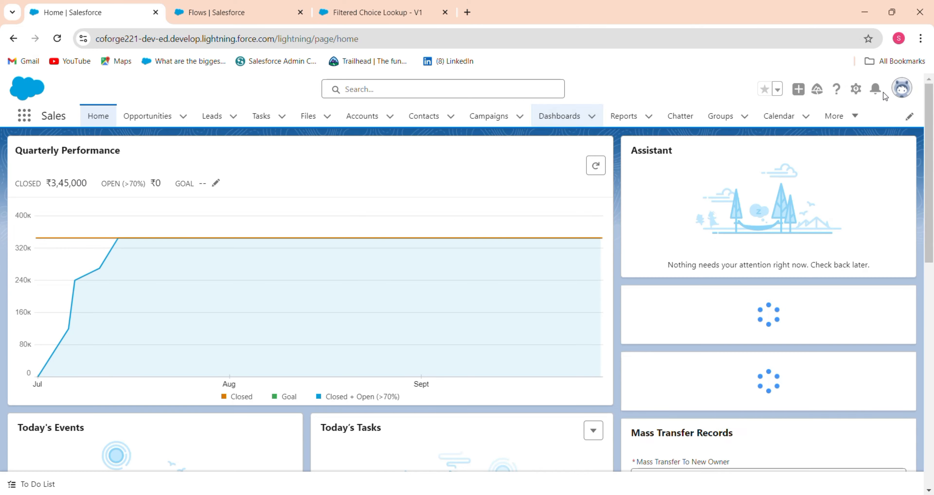
{"action": "left_click", "coordinate": [855, 90]}
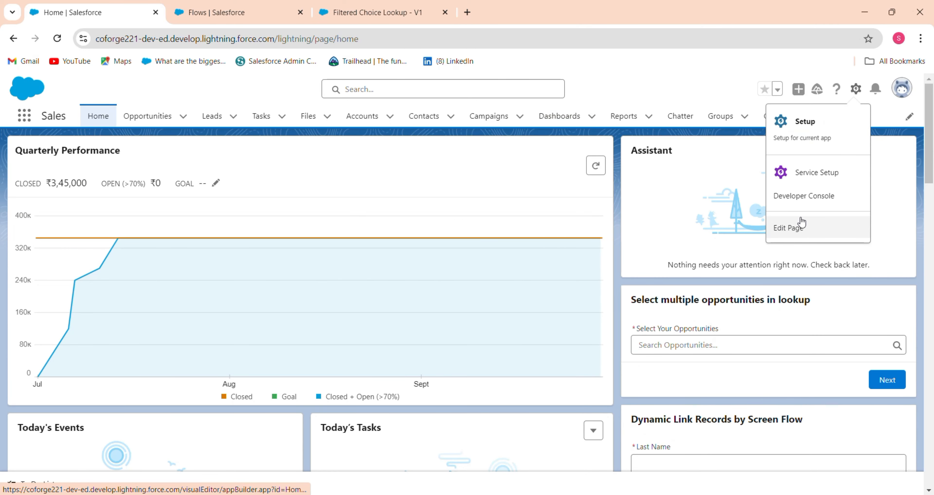
{"action": "left_click", "coordinate": [794, 227]}
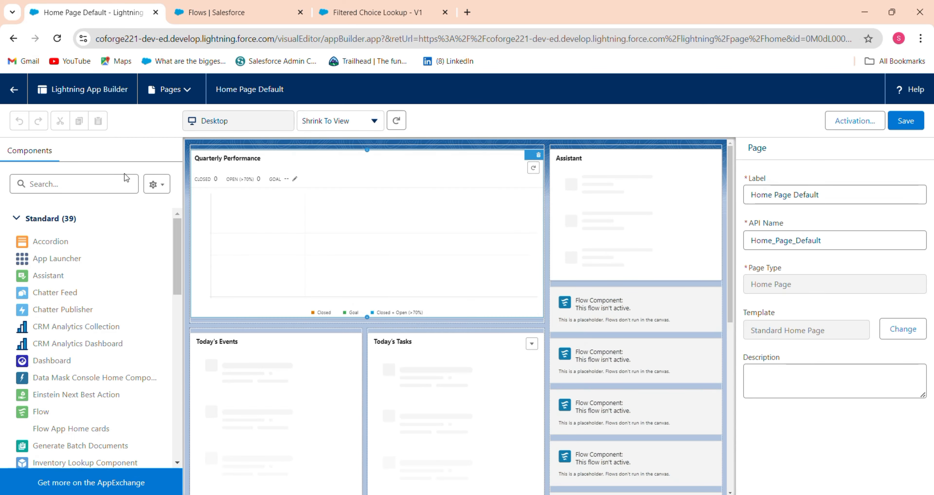
Step: Find the Flow component and place it directly below the Assistant component on the home page
{"action": "left_click", "coordinate": [58, 184]}
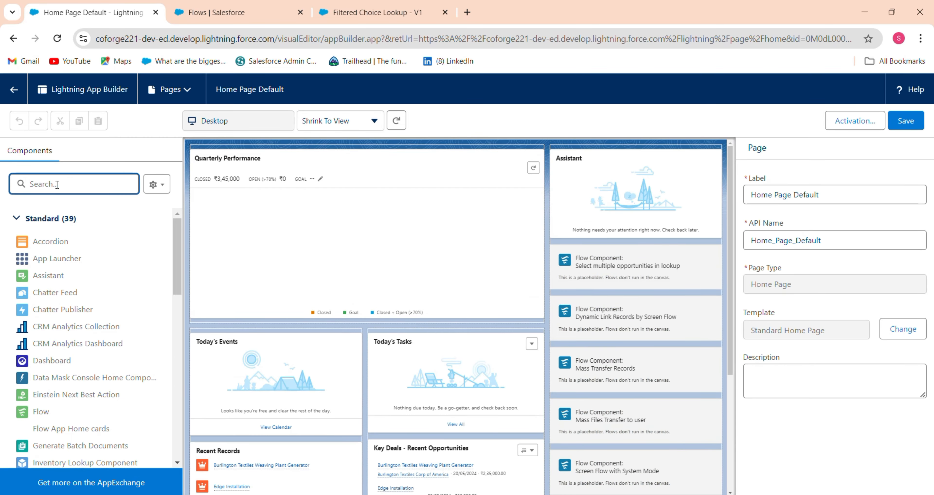
{"action": "type", "text": "flow"}
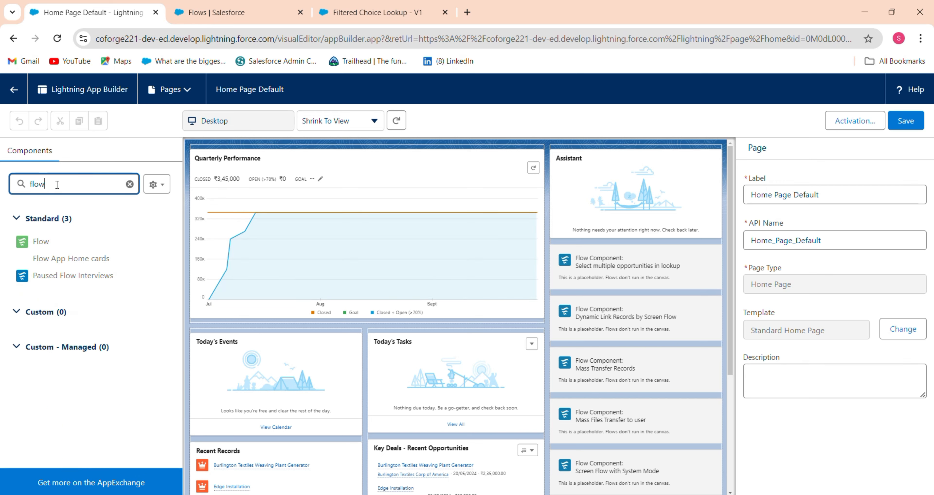
{"action": "left_click_drag", "start_coordinate": [23, 243], "coordinate": [563, 245]}
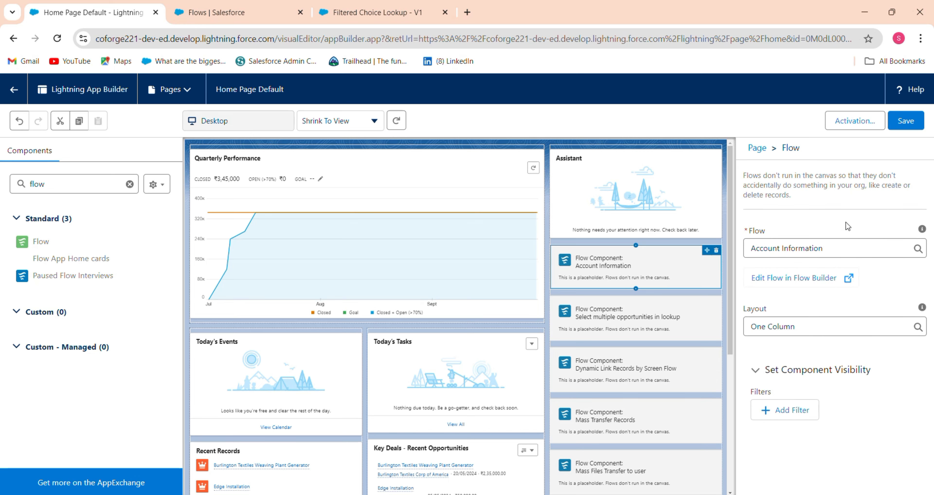
Step: Set the new Flow component's flow to Select multiple opportunities in lookup
{"action": "left_click_drag", "start_coordinate": [834, 249], "coordinate": [745, 248]}
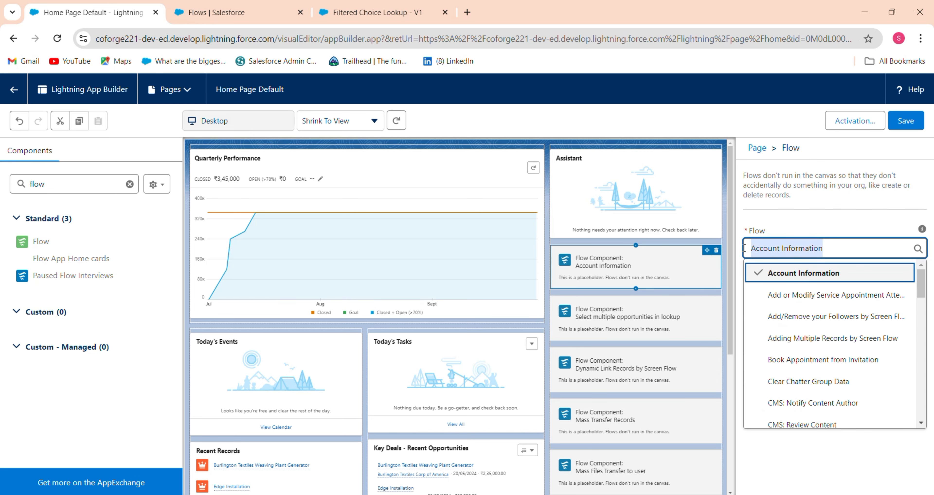
{"action": "type", "text": "sel"}
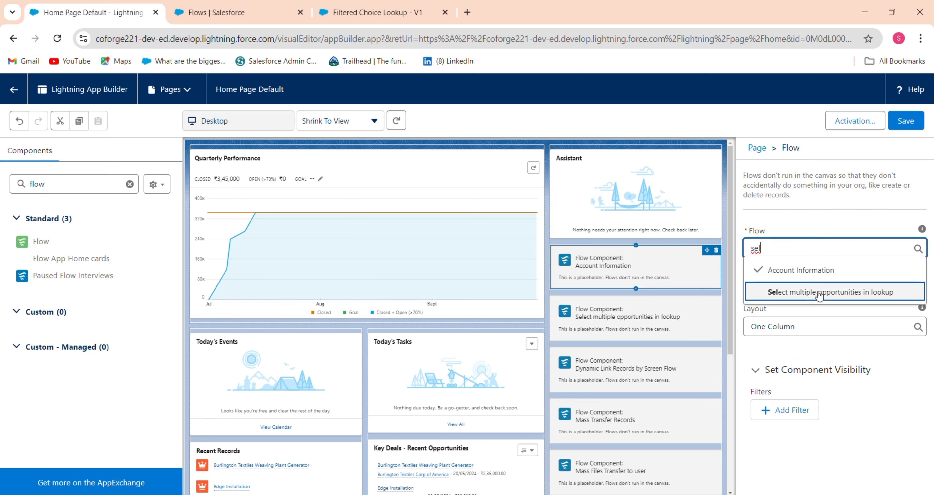
{"action": "left_click", "coordinate": [819, 293]}
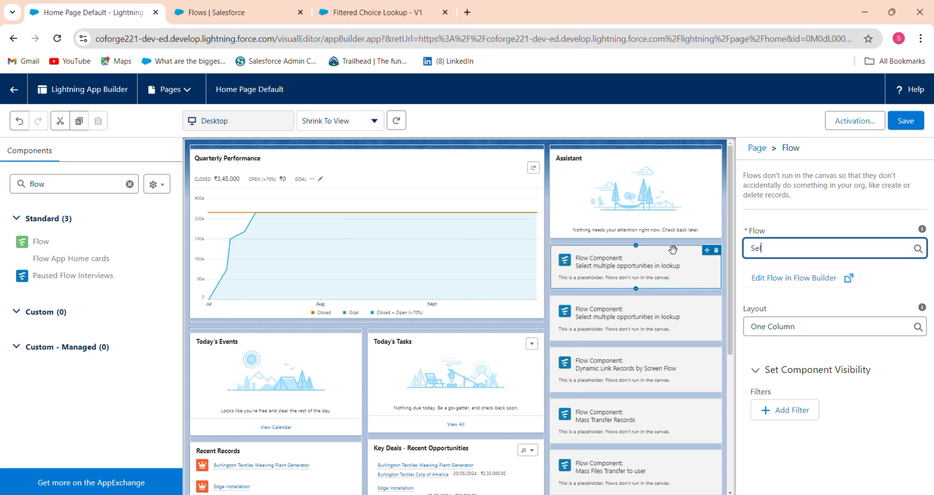
Step: Set the new Flow component's flow to Filtered Choice Lookup and save the home page
{"action": "key", "text": "BackSpace"}
{"action": "key", "text": "BackSpace"}
{"action": "key", "text": "BackSpace"}
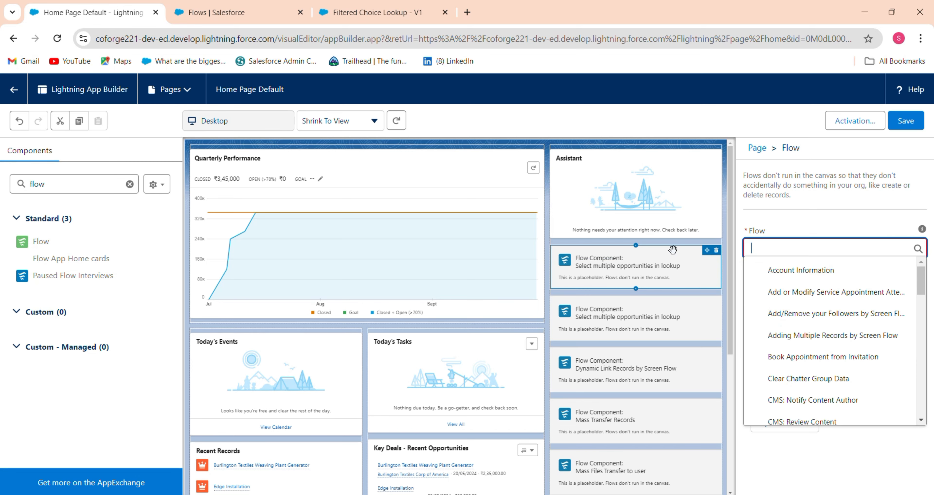
{"action": "type", "text": "sel"}
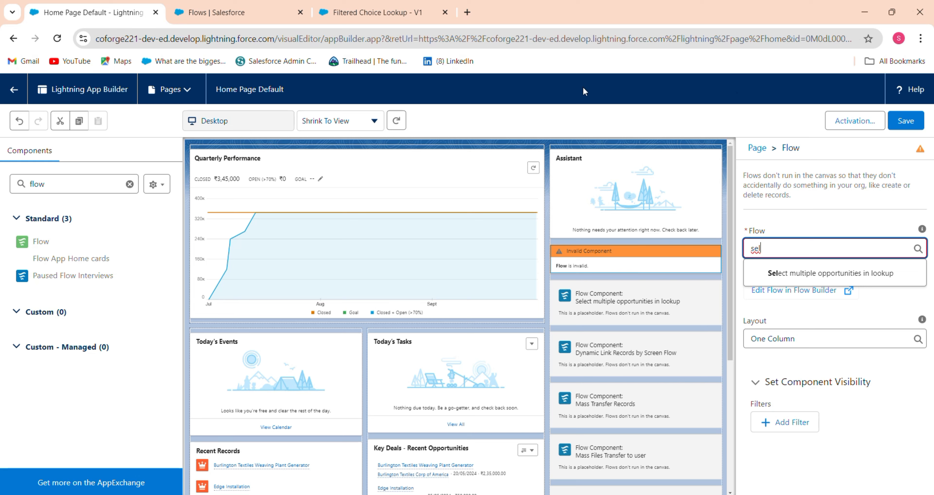
{"action": "key", "text": "BackSpace"}
{"action": "key", "text": "BackSpace"}
{"action": "key", "text": "BackSpace"}
{"action": "type", "text": "fil"}
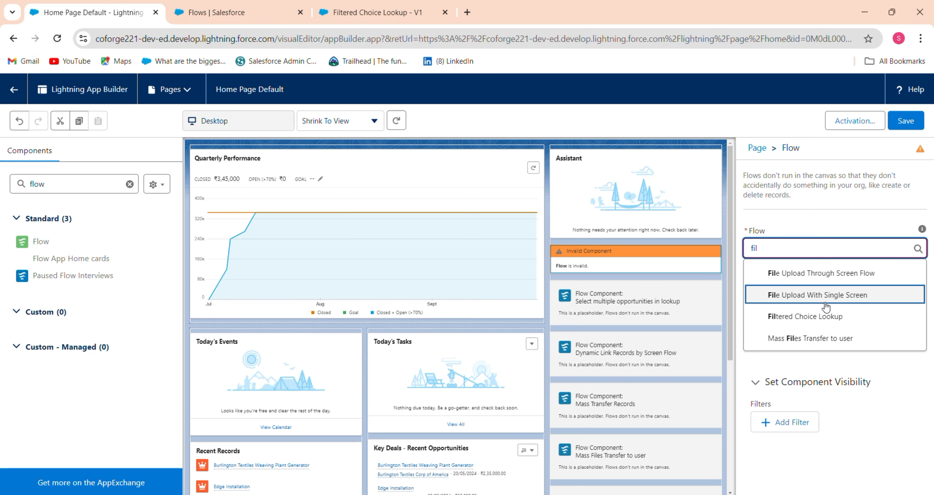
{"action": "left_click", "coordinate": [829, 317]}
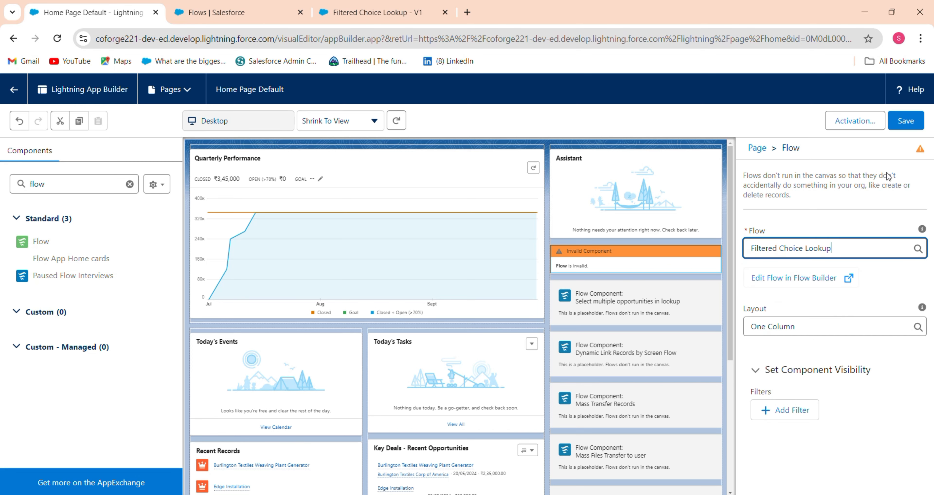
{"action": "left_click", "coordinate": [905, 120]}
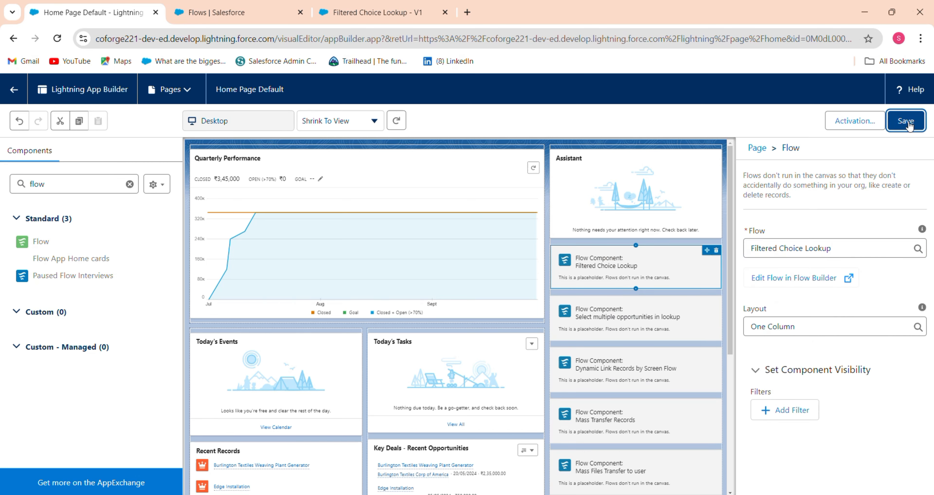
Step: Return to the Home page and examine the opportunities offered by the Opportunity Filtered lookup
{"action": "left_click", "coordinate": [14, 89]}
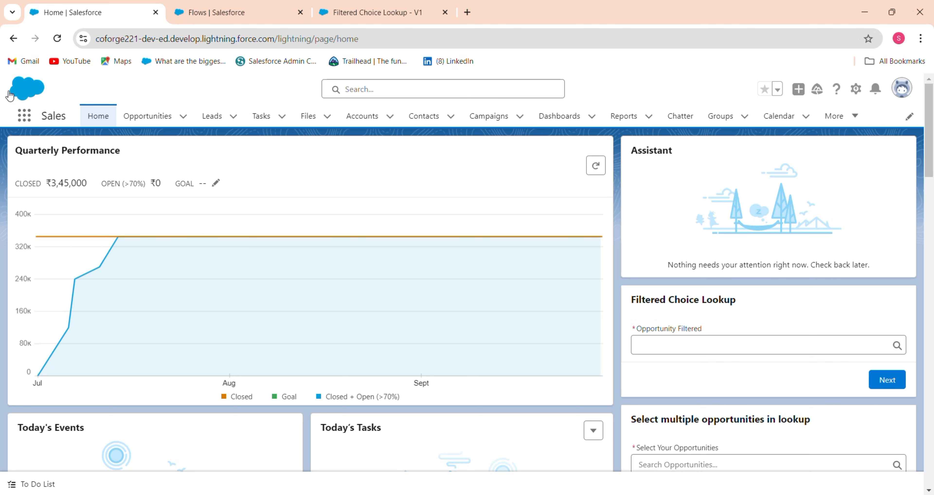
{"action": "left_click", "coordinate": [691, 342]}
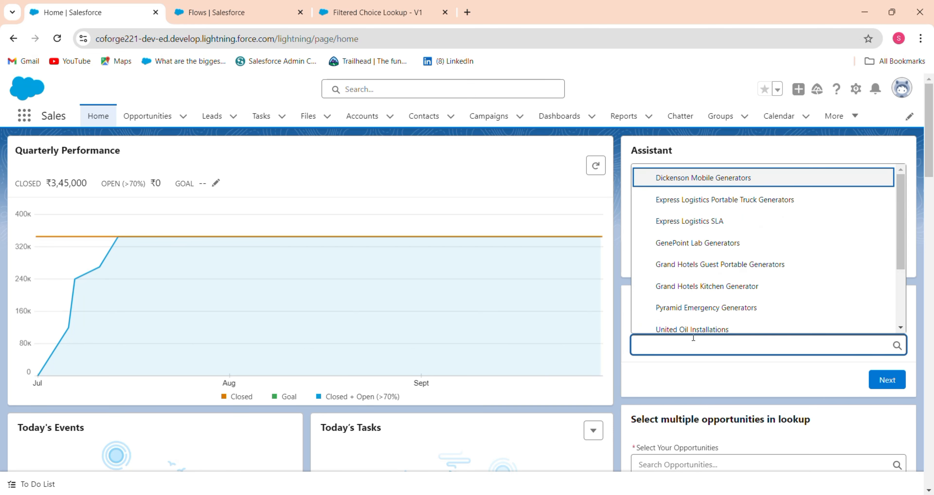
{"action": "left_click_drag", "start_coordinate": [901, 232], "coordinate": [896, 197]}
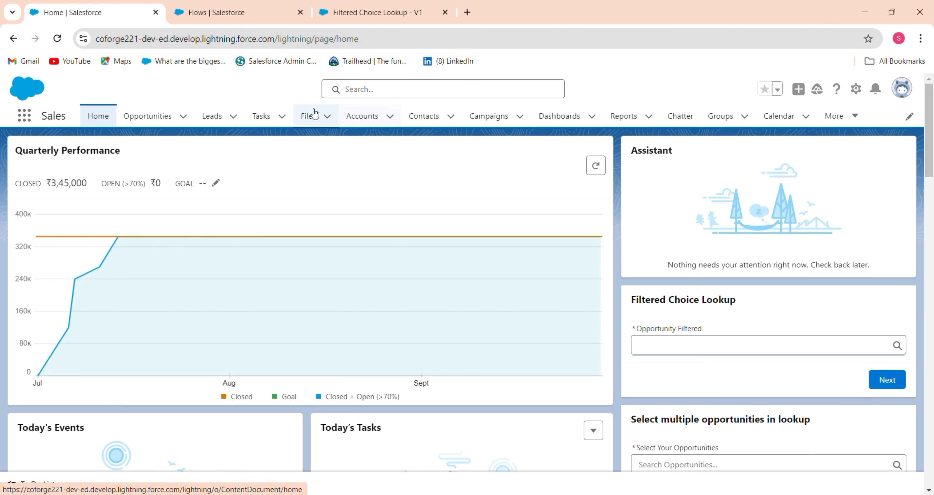
Step: Copy the name Burlington Textiles Weaving Plant Generator from the All Opportunities list and search for it in the Home page's Opportunity Filtered lookup
{"action": "left_click", "coordinate": [140, 120]}
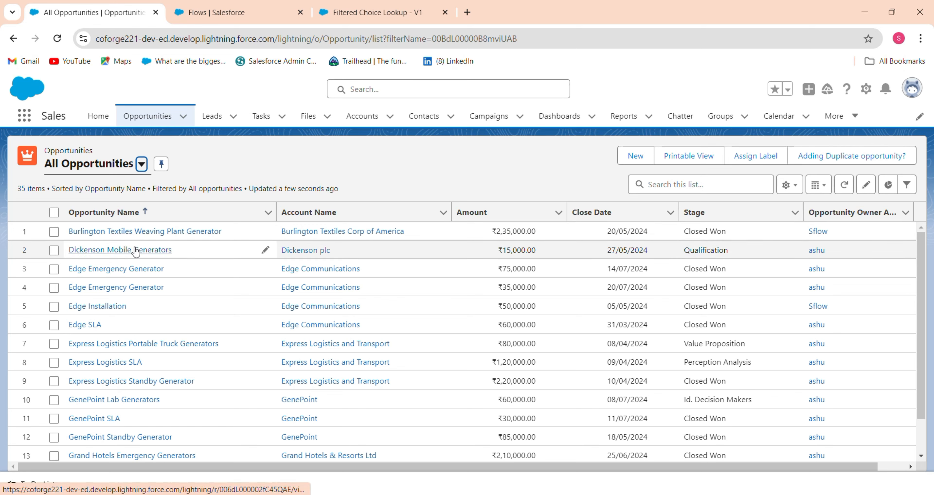
{"action": "left_click_drag", "start_coordinate": [225, 235], "coordinate": [68, 233]}
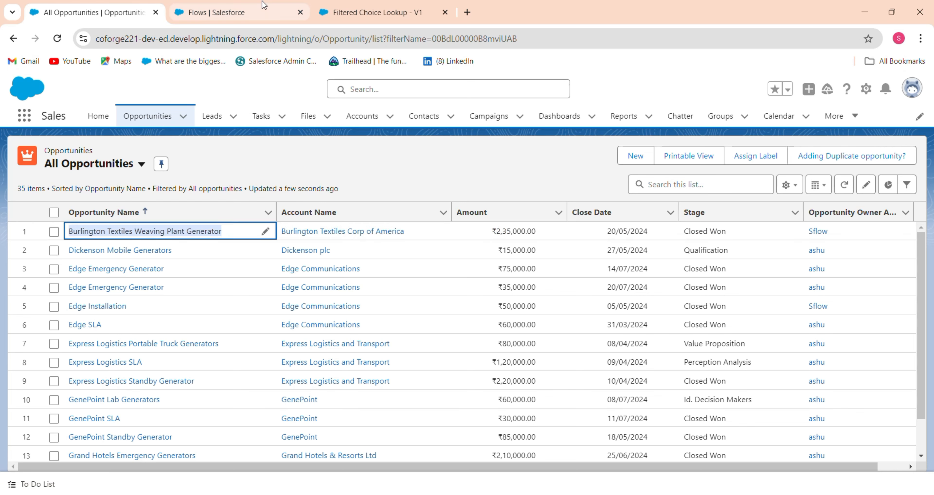
{"action": "left_click", "coordinate": [332, 13]}
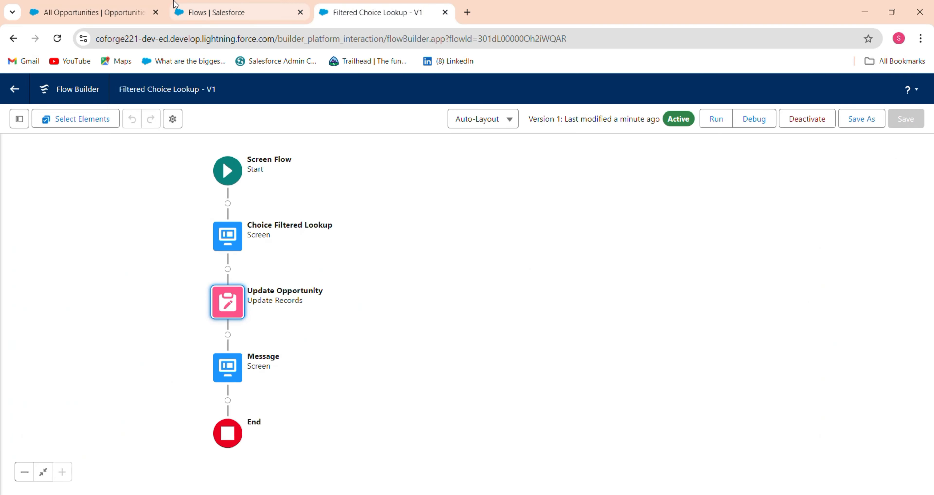
{"action": "left_click", "coordinate": [224, 12]}
{"action": "left_click", "coordinate": [55, 5]}
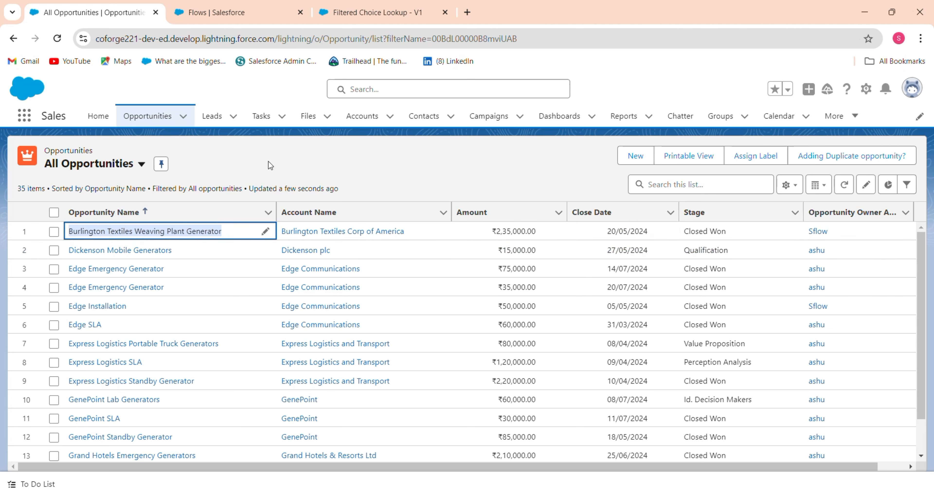
{"action": "left_click", "coordinate": [97, 116]}
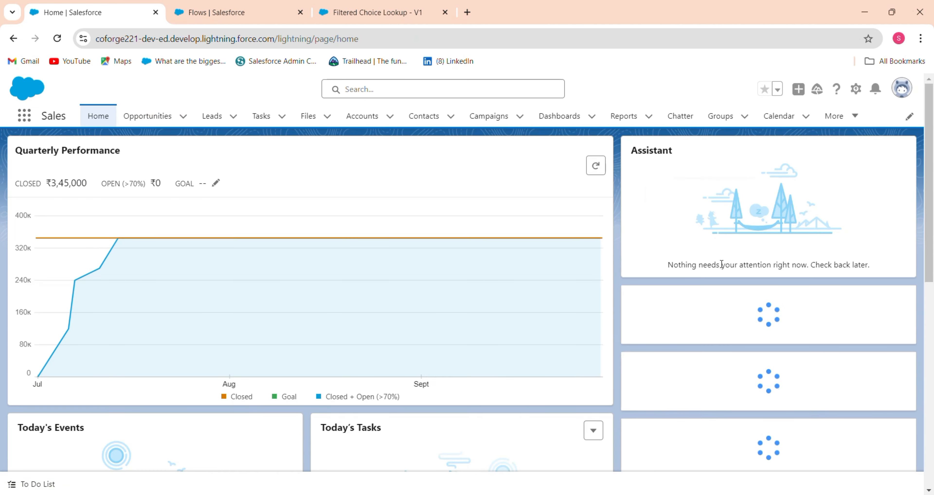
{"action": "left_click", "coordinate": [738, 346]}
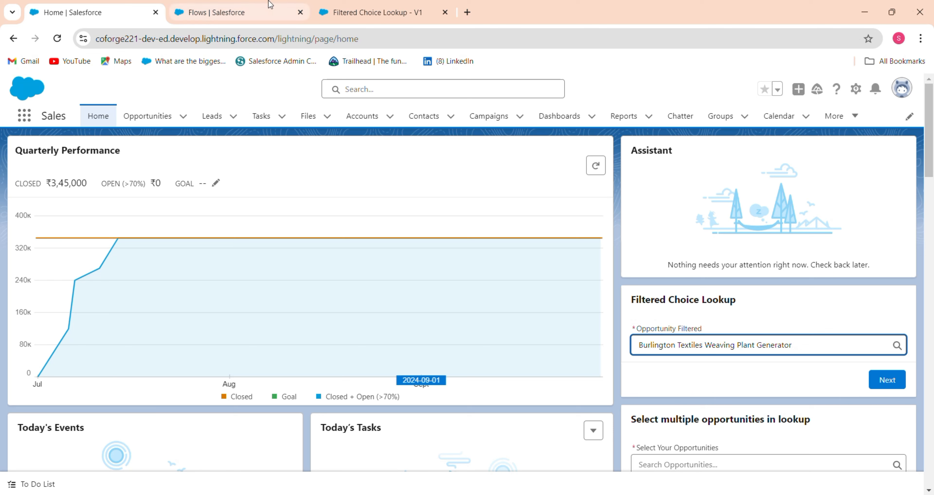
Step: Open the Opportunities list in a new browser tab and switch to it
{"action": "right_click", "coordinate": [165, 117]}
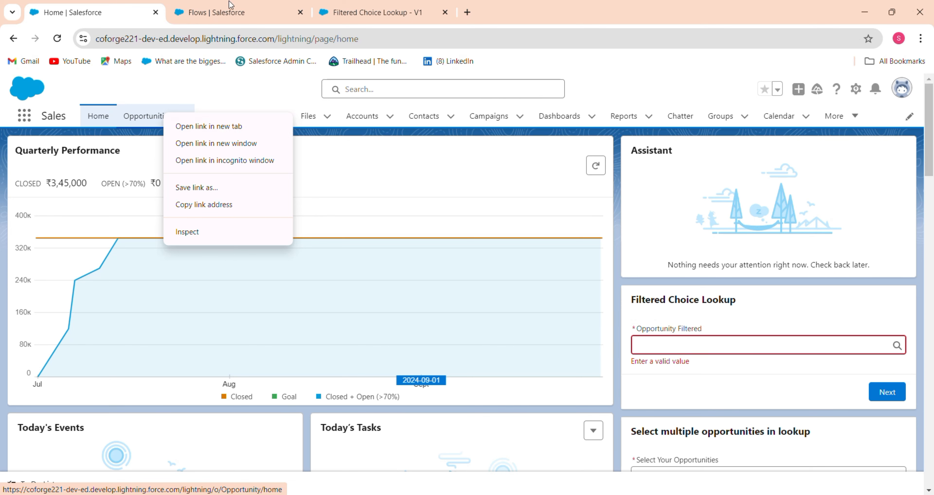
{"action": "left_click", "coordinate": [188, 131]}
{"action": "left_click", "coordinate": [240, 11]}
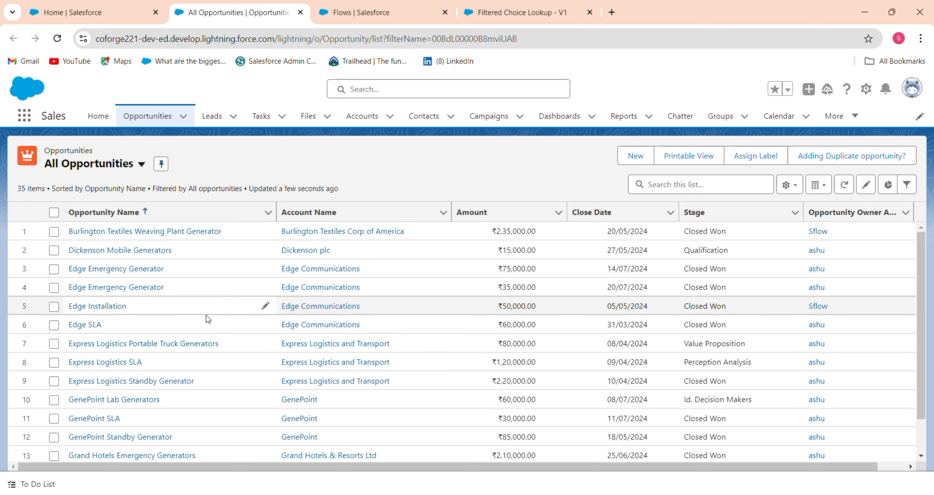
Step: Copy the opportunity name Express Logistics SLA from the list and select that opportunity in the Home page's Opportunity Filtered lookup
{"action": "left_click_drag", "start_coordinate": [233, 349], "coordinate": [69, 344]}
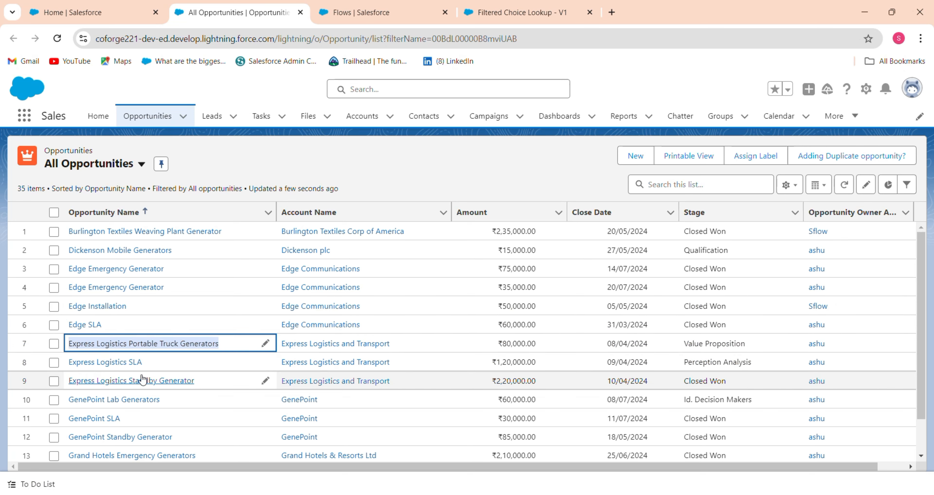
{"action": "left_click_drag", "start_coordinate": [152, 364], "coordinate": [64, 366]}
{"action": "key", "text": "ctrl+c"}
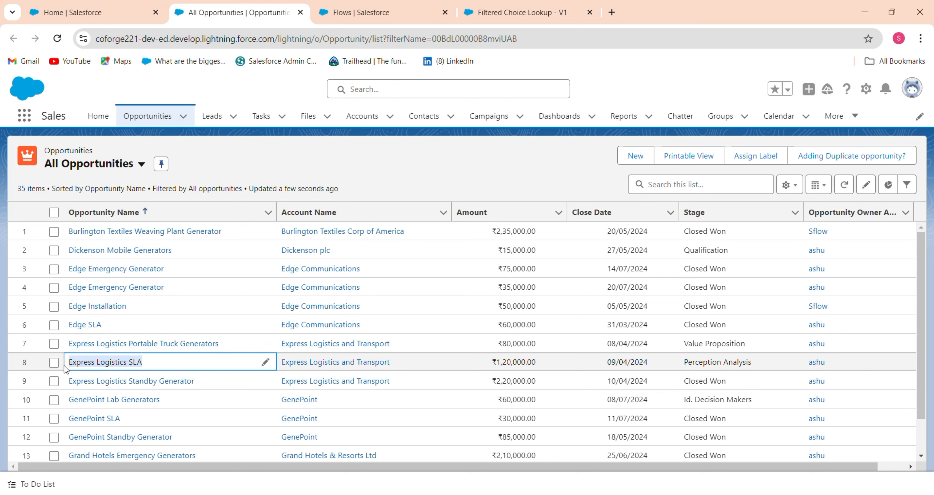
{"action": "left_click", "coordinate": [91, 12]}
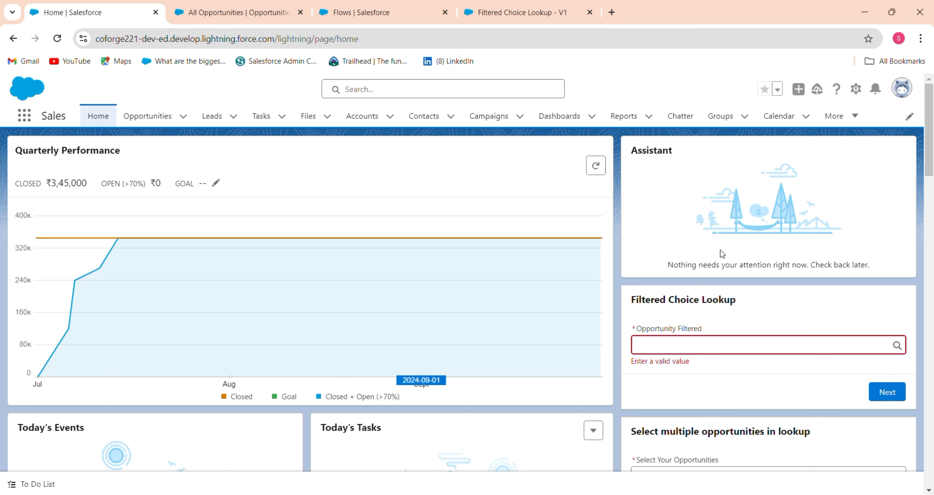
{"action": "left_click", "coordinate": [734, 342]}
{"action": "key", "text": "ctrl+v"}
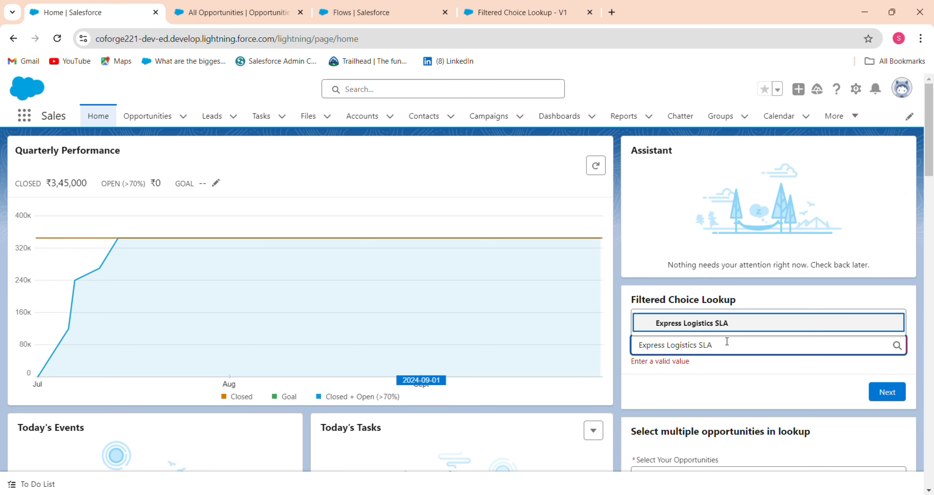
{"action": "left_click", "coordinate": [706, 322]}
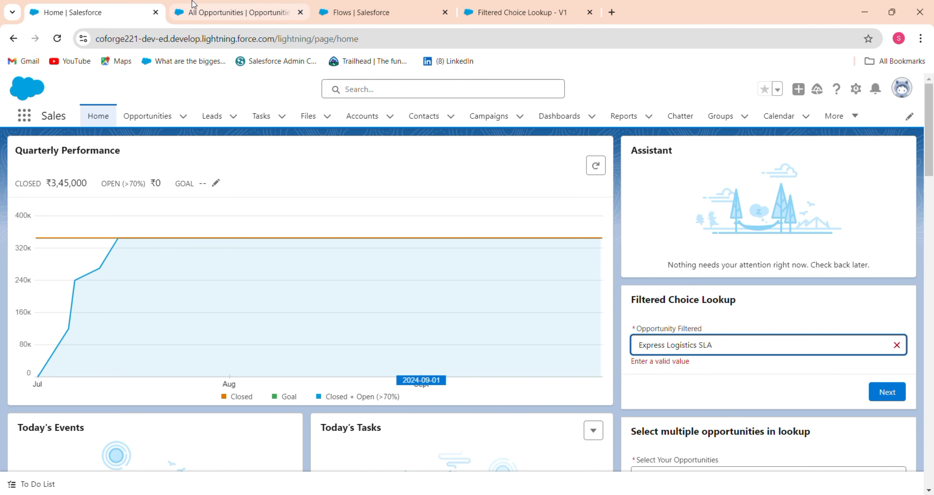
Step: Check Express Logistics SLA's row in the opportunities list and advance the Filtered Choice Lookup flow on the Home page
{"action": "left_click", "coordinate": [236, 12]}
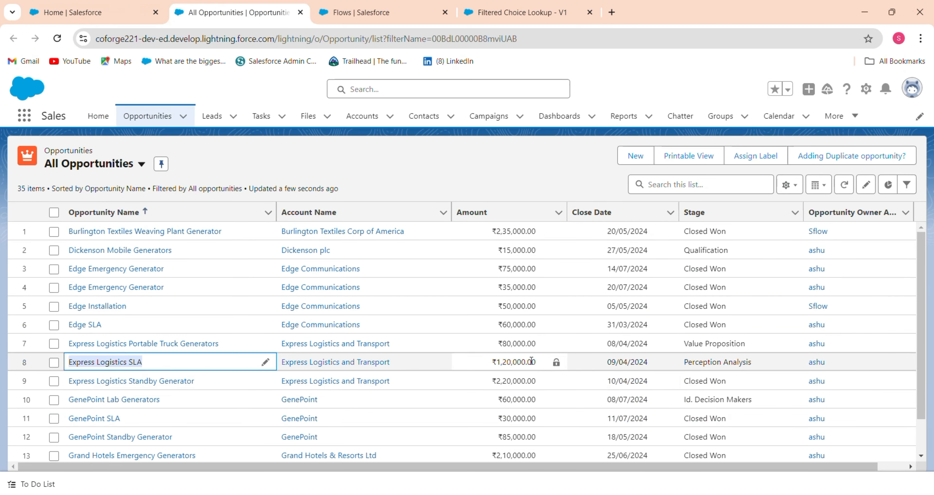
{"action": "left_click", "coordinate": [89, 11]}
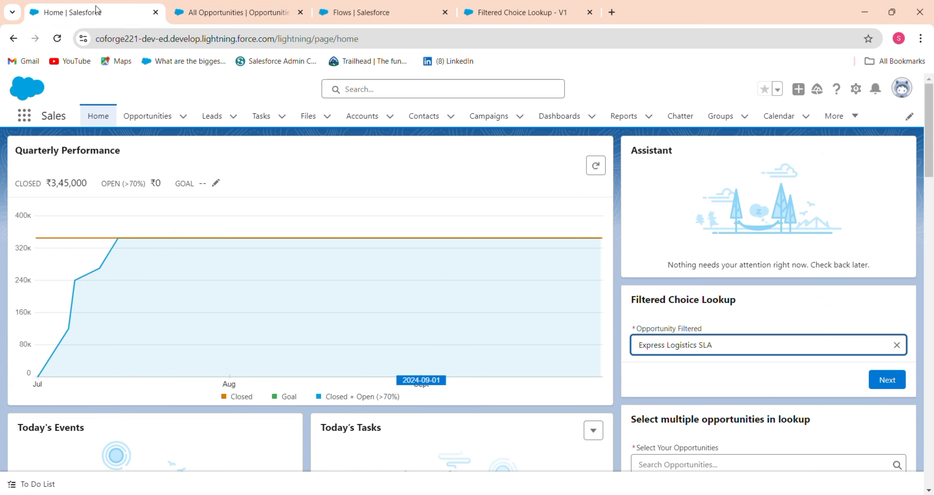
{"action": "left_click", "coordinate": [888, 380]}
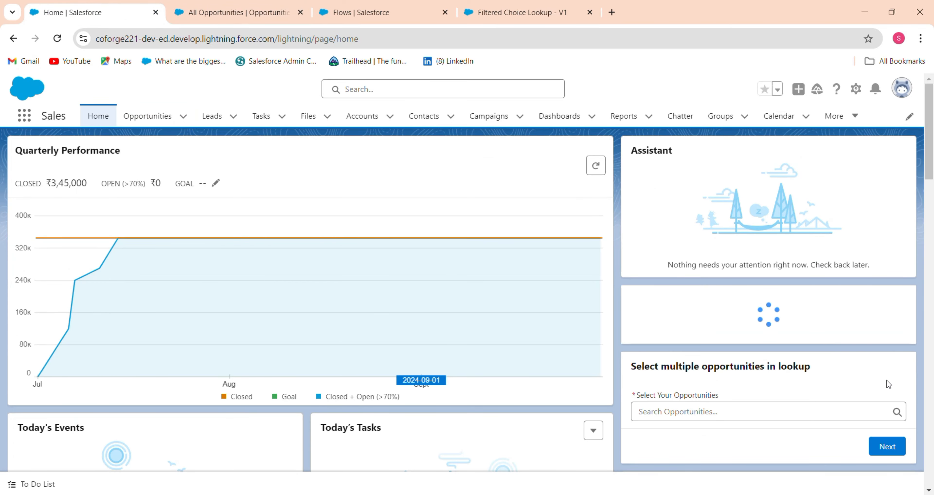
{"action": "scroll", "coordinate": [887, 380], "scroll_direction": "down", "scroll_amount": 2}
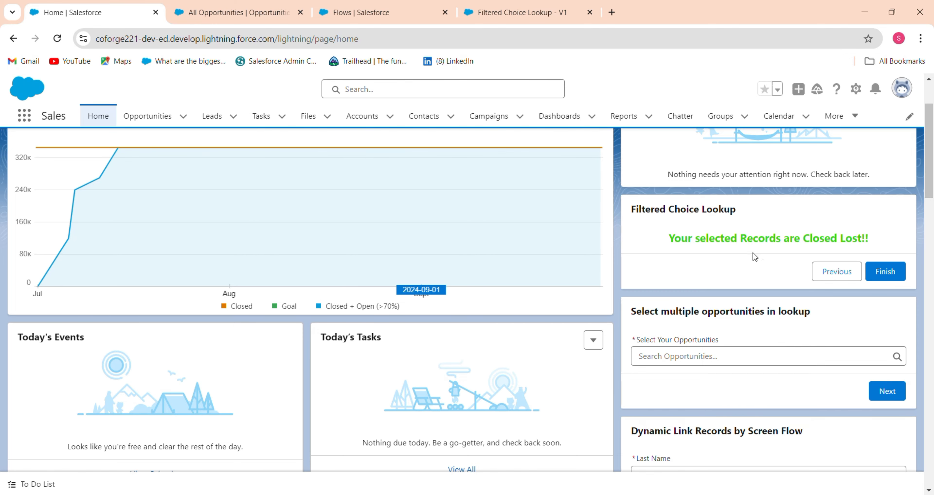
Step: Refresh the All Opportunities list and check the stage of Express Logistics SLA
{"action": "left_click", "coordinate": [200, 11]}
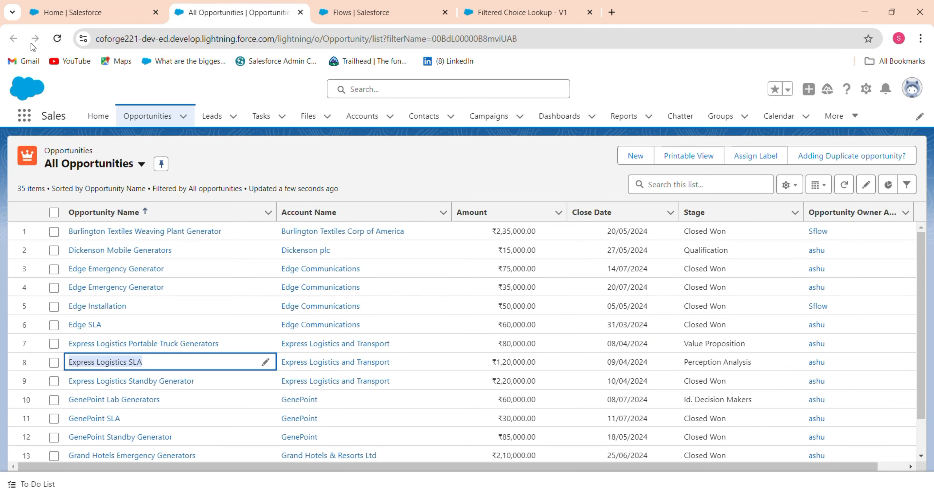
{"action": "left_click", "coordinate": [64, 39]}
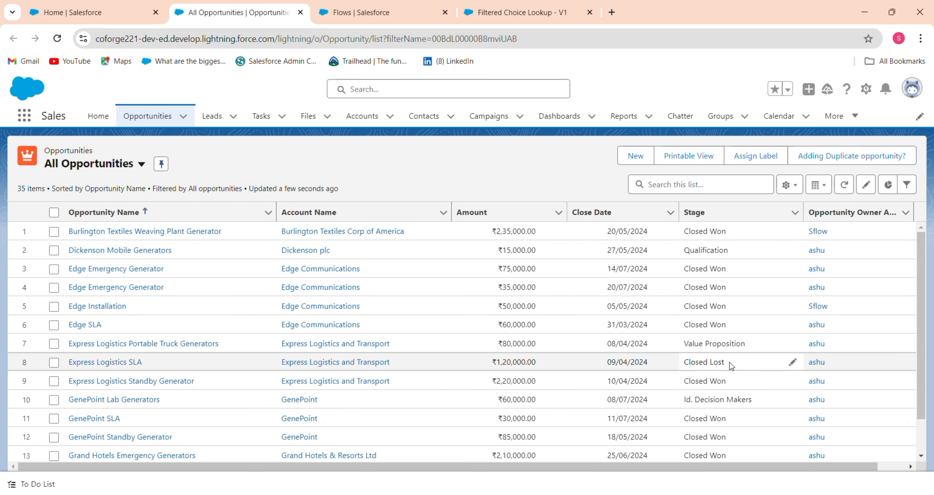
{"action": "left_click_drag", "start_coordinate": [732, 363], "coordinate": [686, 366]}
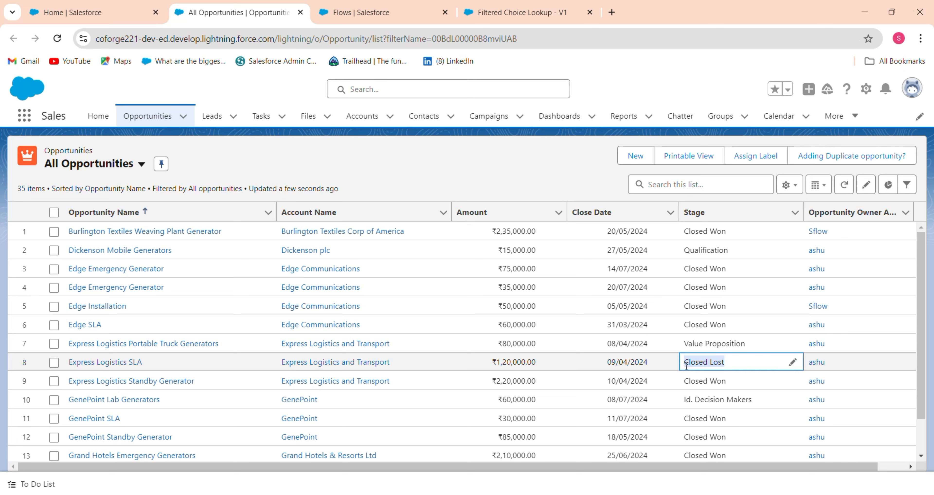